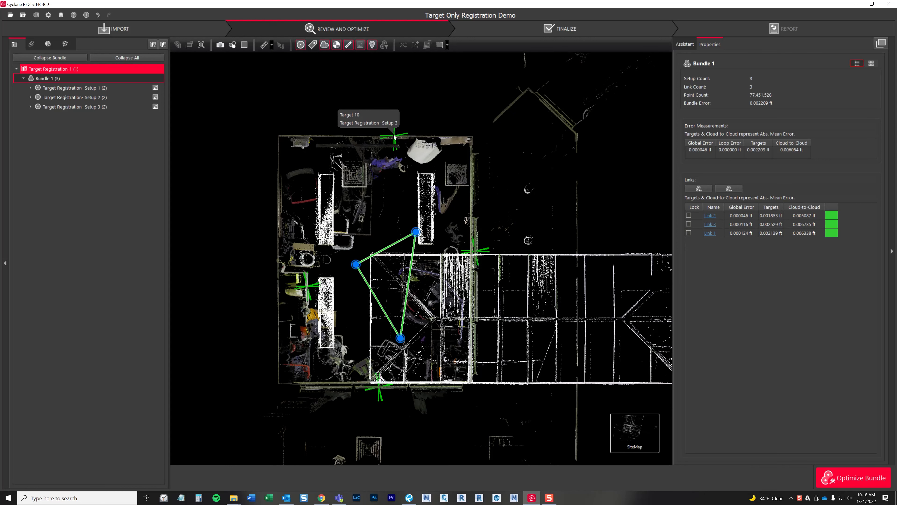
Select the link between Setup 1 and Setup 3 and review its error measurements and target constraints.
left_click_drag(402, 200, 402, 204)
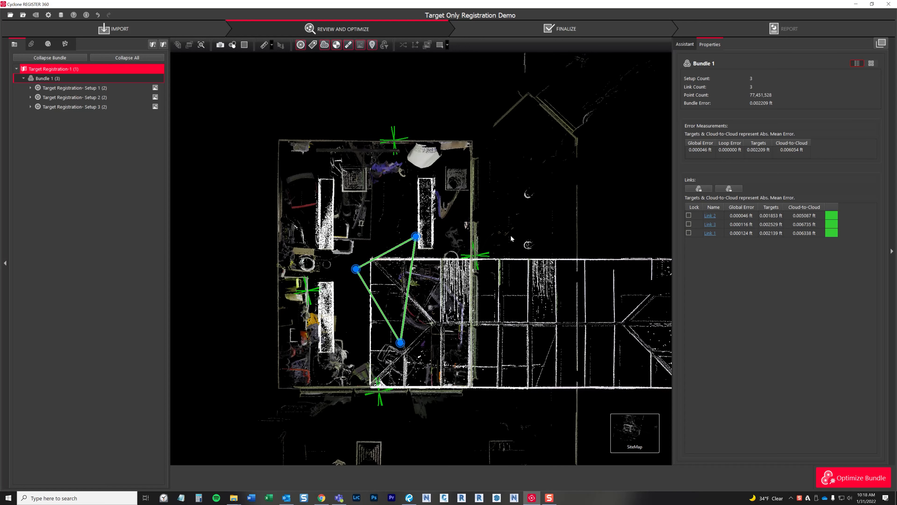
mouse_move(375, 269)
left_mouse_down()
mouse_move(370, 279)
mouse_move(374, 264)
left_mouse_up()
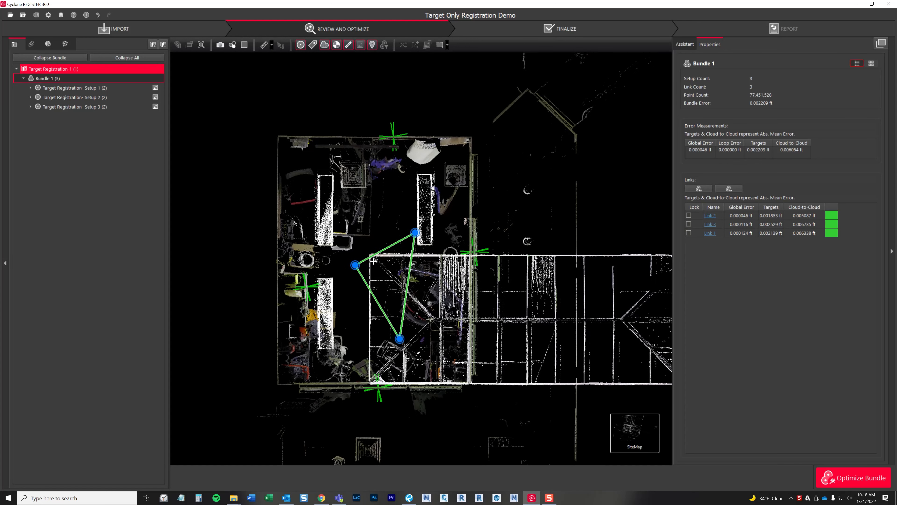
left_click(386, 248)
left_click(412, 263)
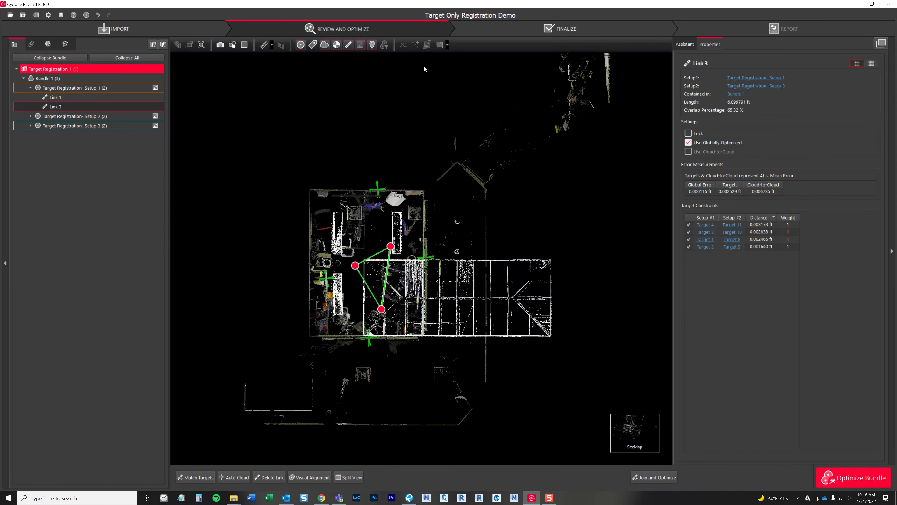
scroll(357, 179, "up", 3)
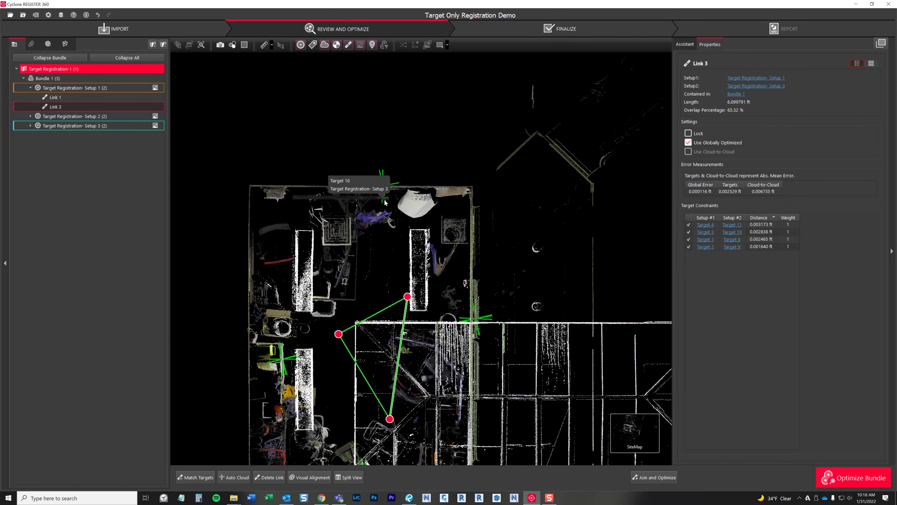
left_click_drag(381, 253, 406, 208)
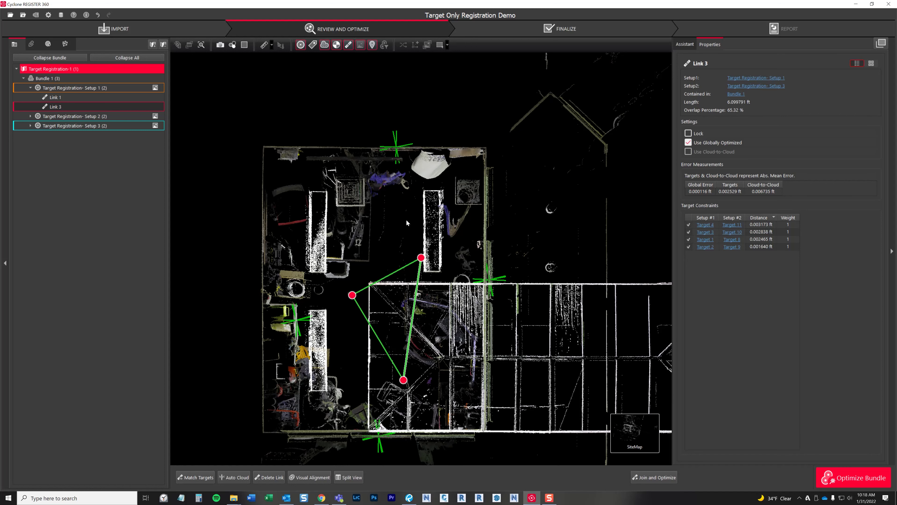
left_click_drag(398, 249, 400, 235)
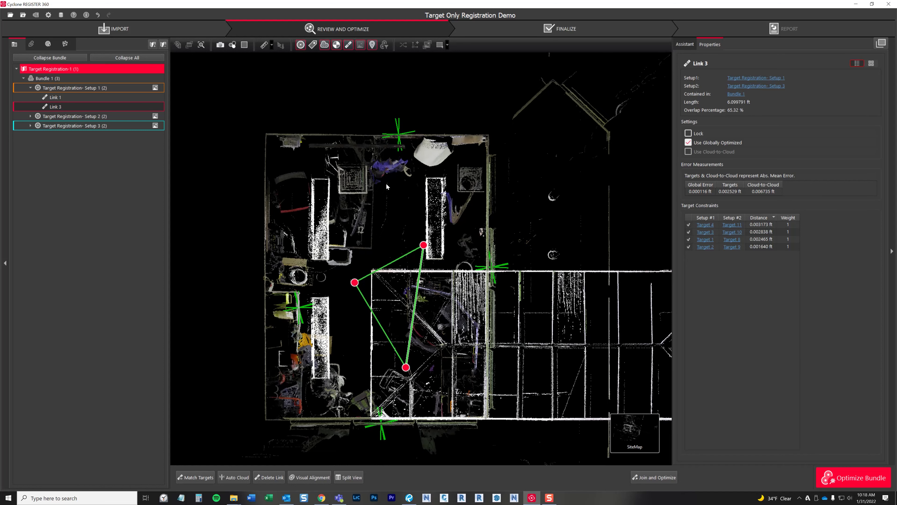
Select Setup 1 in Bundle 1 and open its setup cloud.
left_click(423, 245)
left_click(104, 81)
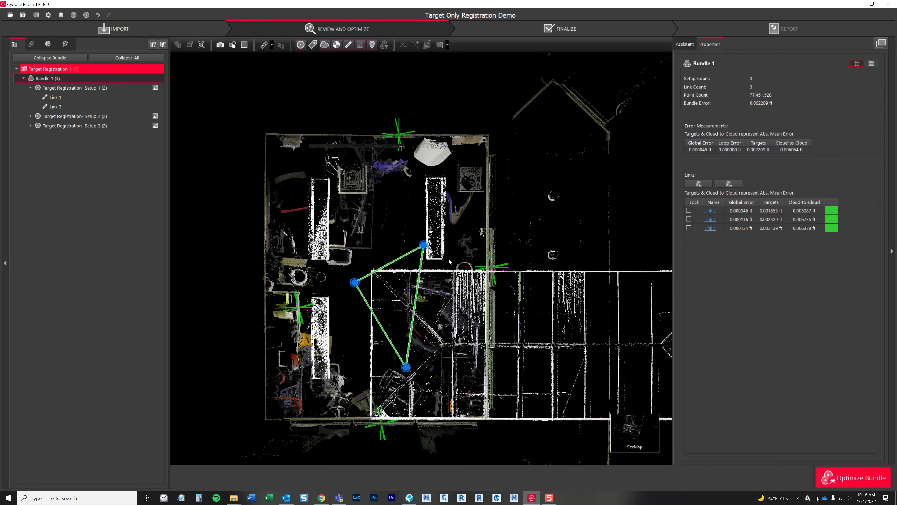
left_click(355, 283)
left_click(424, 245)
mouse_move(618, 442)
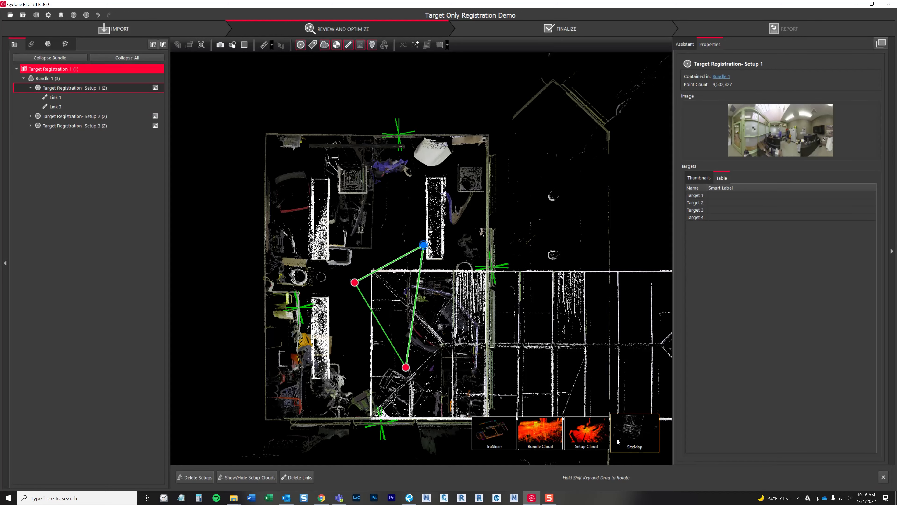
left_click(586, 433)
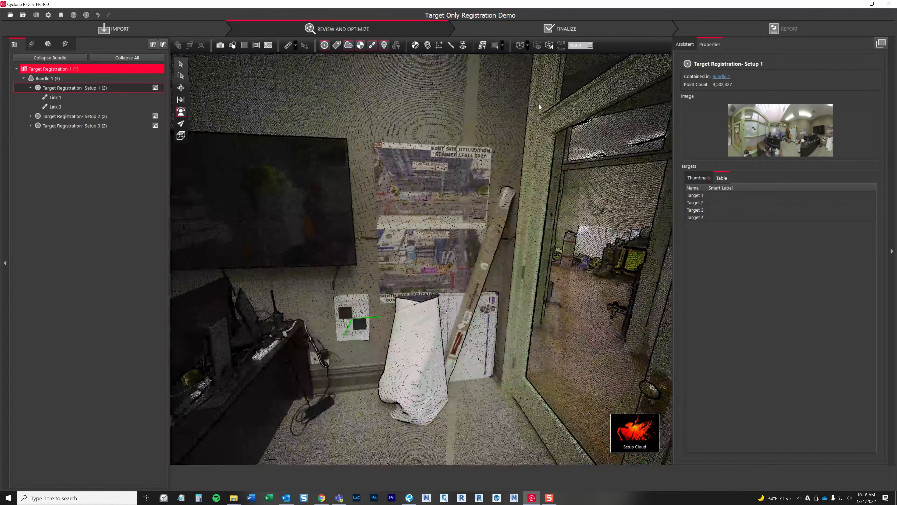
Inspect the black-and-white targets in the Setup 1 cloud, including Target 2, checking how their crosshairs are centred.
left_click_drag(539, 104, 486, 283)
scroll(427, 211, "up", 5)
scroll(429, 288, "up", 3)
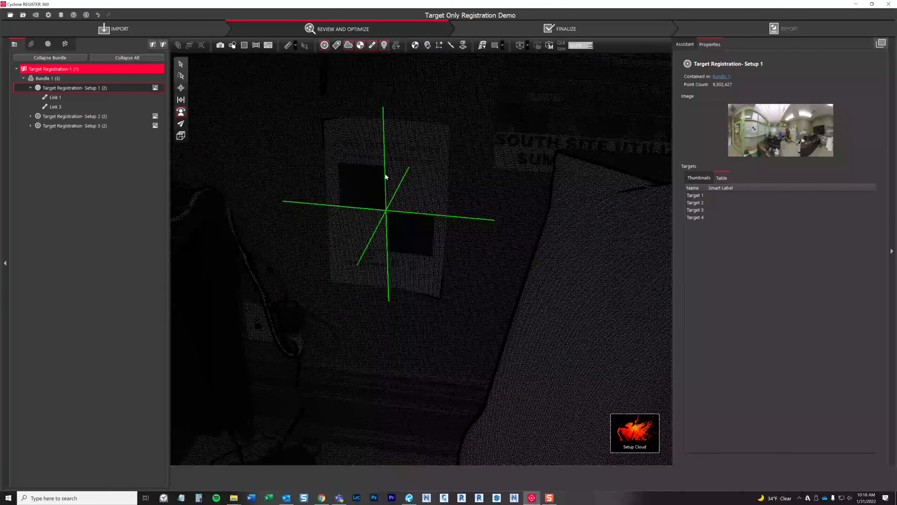
scroll(386, 201, "down", 5)
left_click_drag(310, 209, 670, 188)
left_click_drag(304, 149, 502, 98)
scroll(445, 142, "up", 4)
left_click_drag(421, 176, 410, 122)
scroll(428, 201, "up", 3)
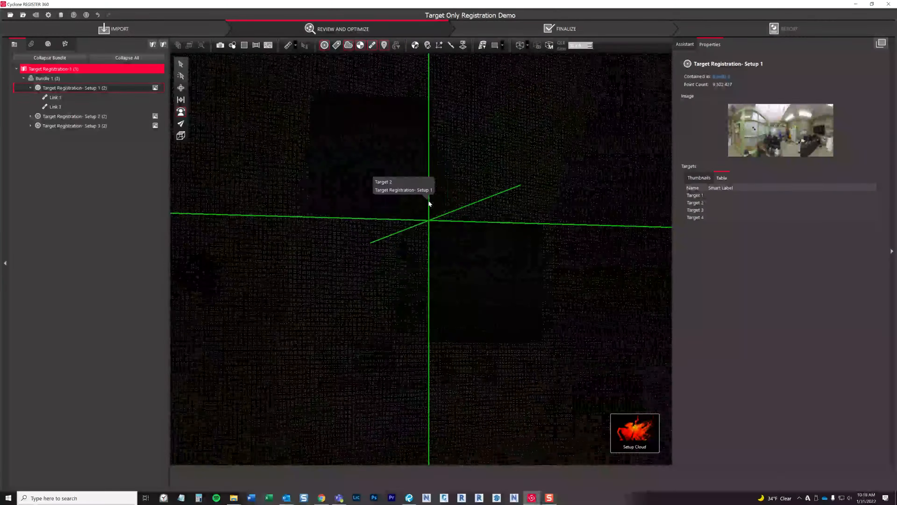
scroll(425, 226, "down", 4)
Select Target 2, switch the point cloud colouring to intensity, and examine the target's centre up close.
left_click(425, 225)
left_click(232, 45)
scroll(426, 225, "up", 5)
left_click_drag(383, 175, 395, 114)
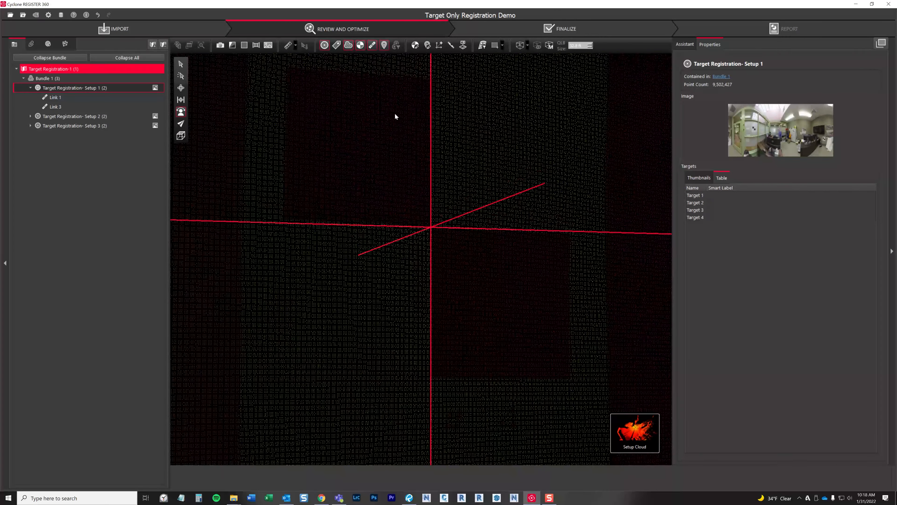
scroll(399, 199, "up", 2)
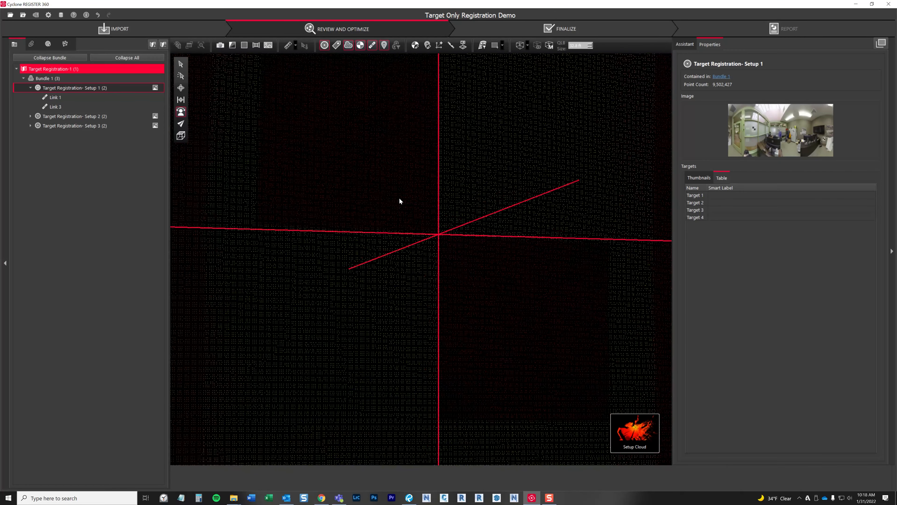
mouse_move(419, 235)
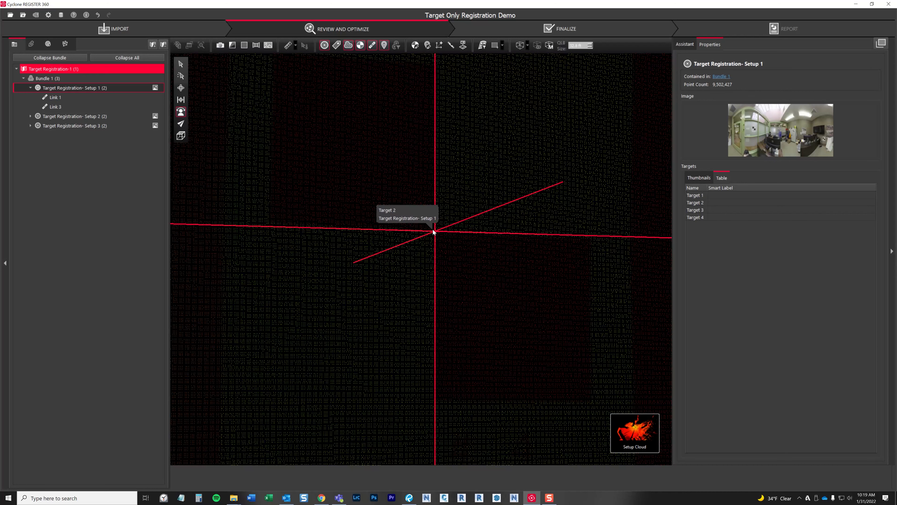
Leave Target 2, jump to the Setup 2 cloud and bring Target 6 into view.
scroll(433, 229, "down", 1)
scroll(403, 282, "down", 3)
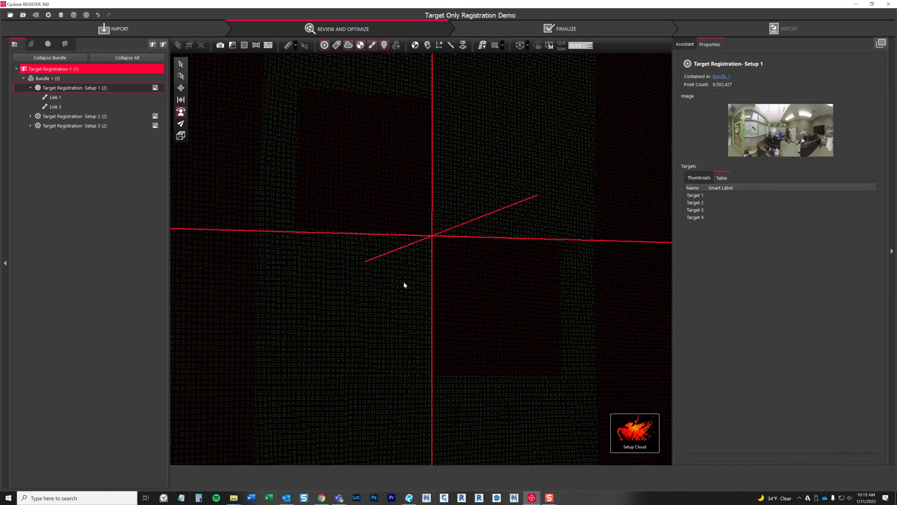
scroll(405, 268, "down", 5)
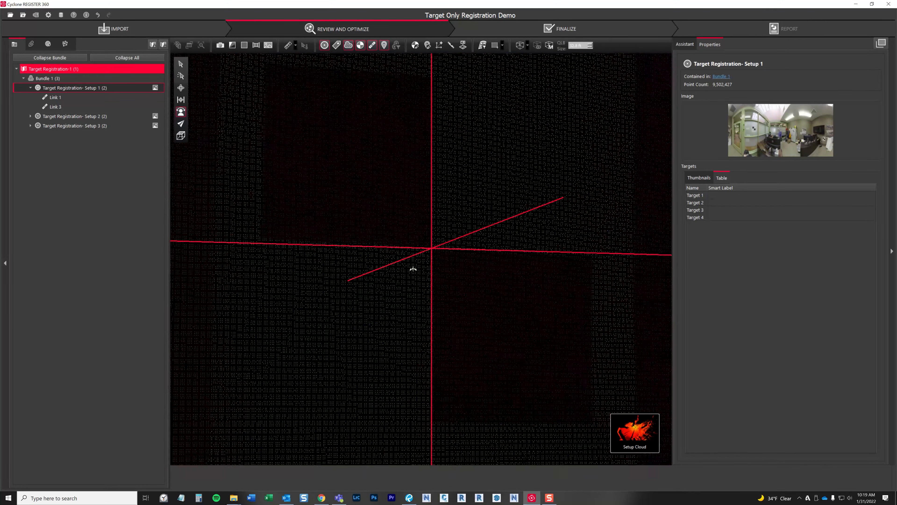
scroll(427, 321, "down", 10)
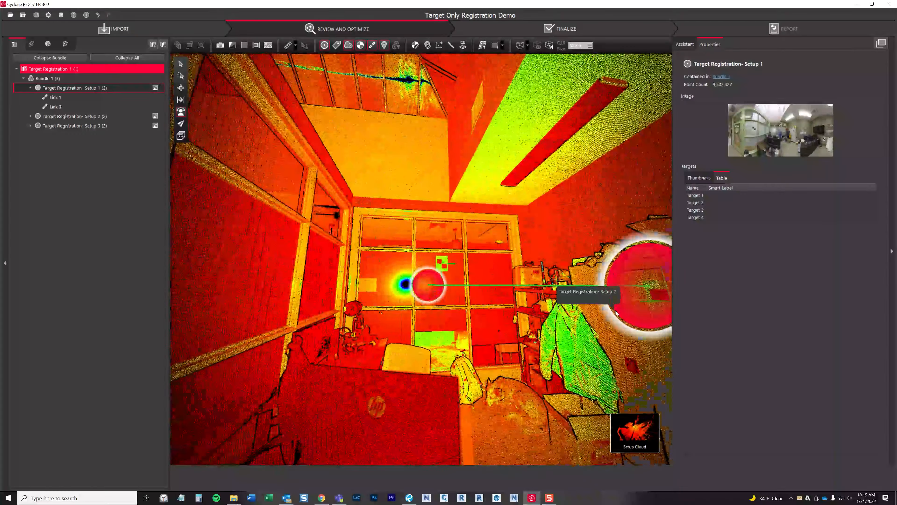
double_click(617, 305)
left_click_drag(617, 306, 413, 224)
scroll(413, 223, "up", 10)
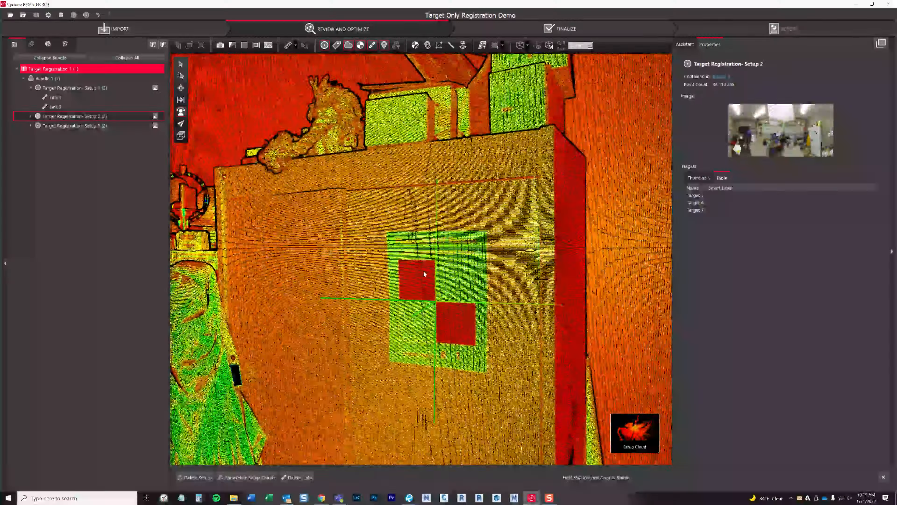
Examine how the Target 6 crosshair lines up with the checkerboard centre in the Setup 2 cloud.
scroll(465, 330, "up", 4)
scroll(420, 221, "up", 2)
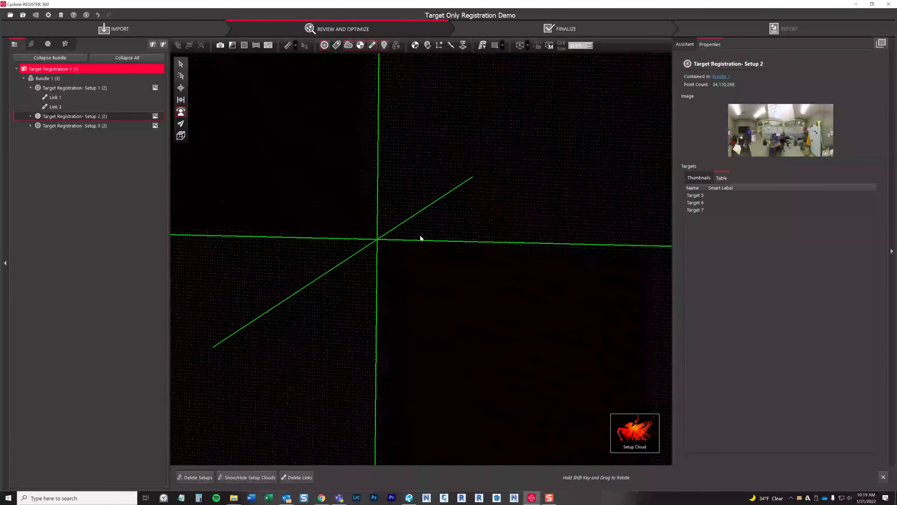
scroll(421, 234, "down", 5)
left_click_drag(421, 234, 389, 230)
scroll(389, 231, "down", 2)
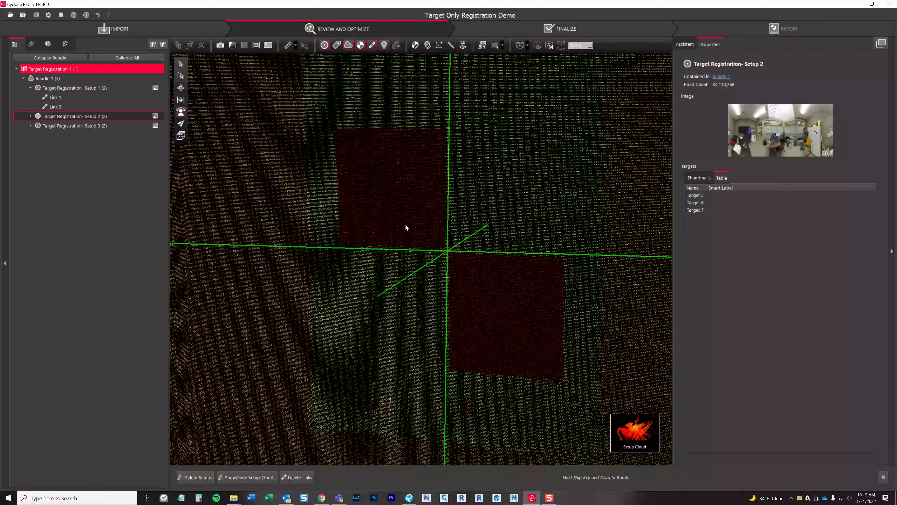
scroll(426, 222, "down", 2)
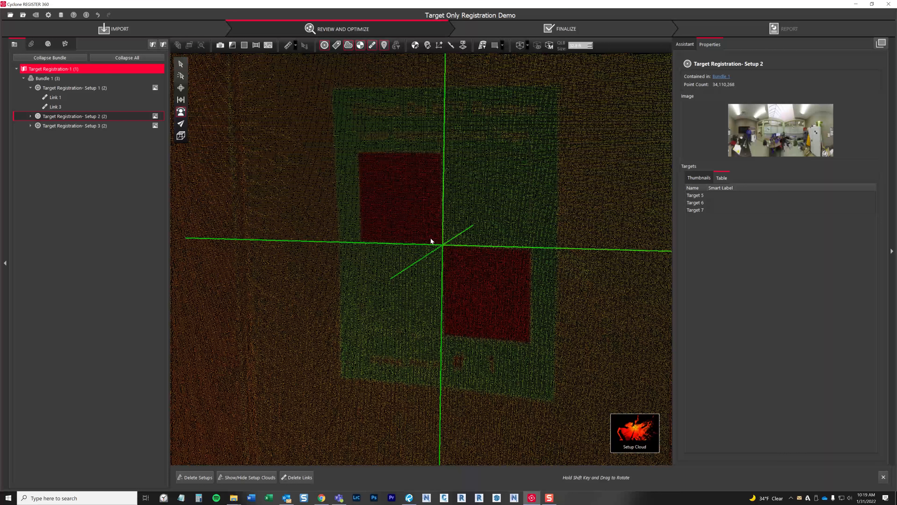
mouse_move(438, 233)
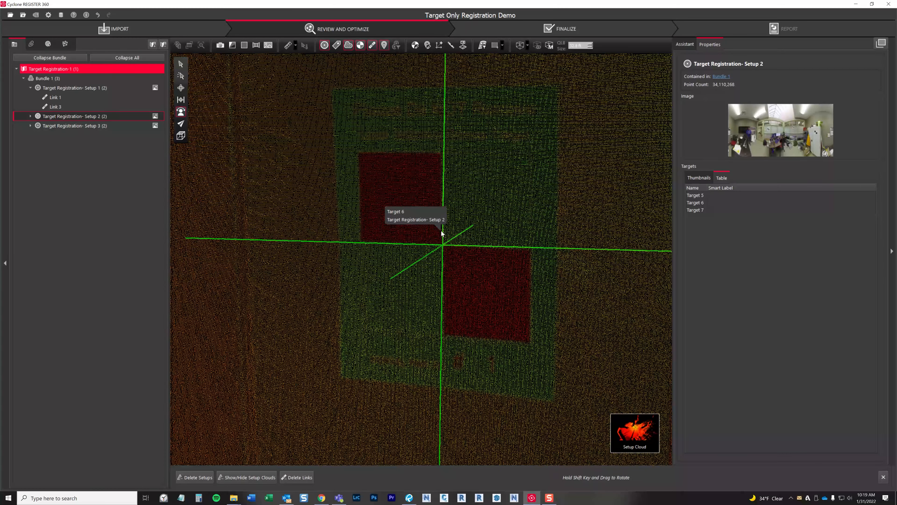
scroll(438, 215, "down", 2)
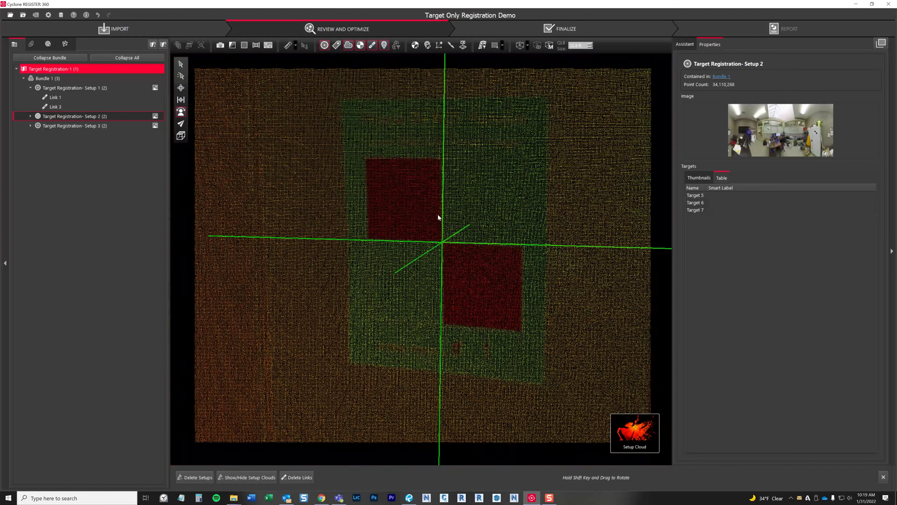
scroll(438, 215, "up", 2)
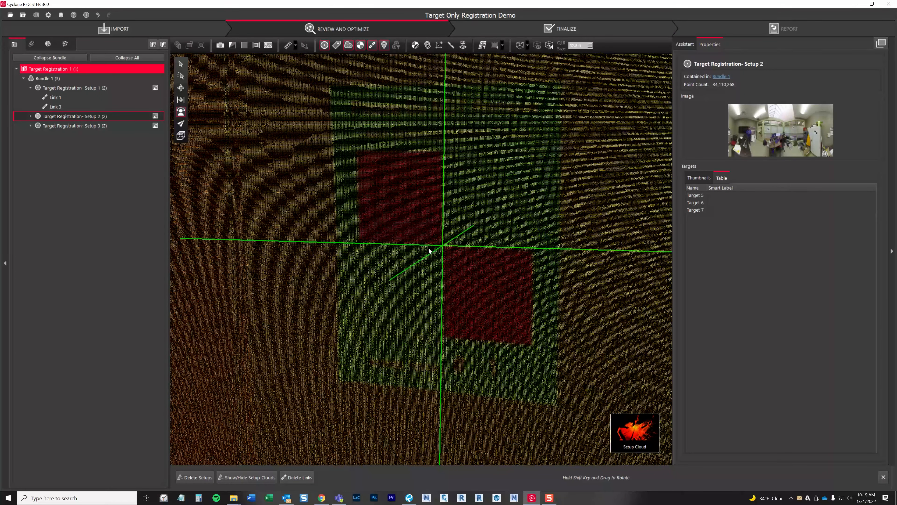
scroll(435, 248, "down", 3)
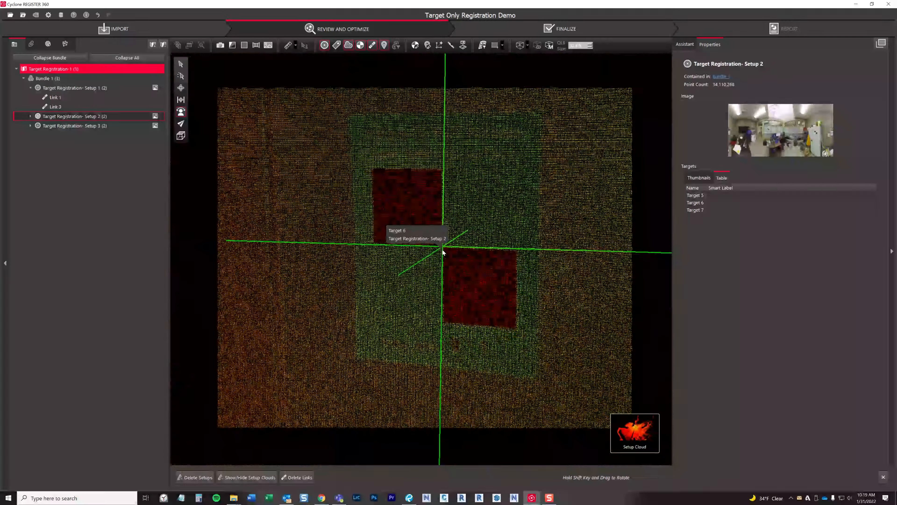
Leave the Target 6 close-up and return to the site map.
double_click(443, 251)
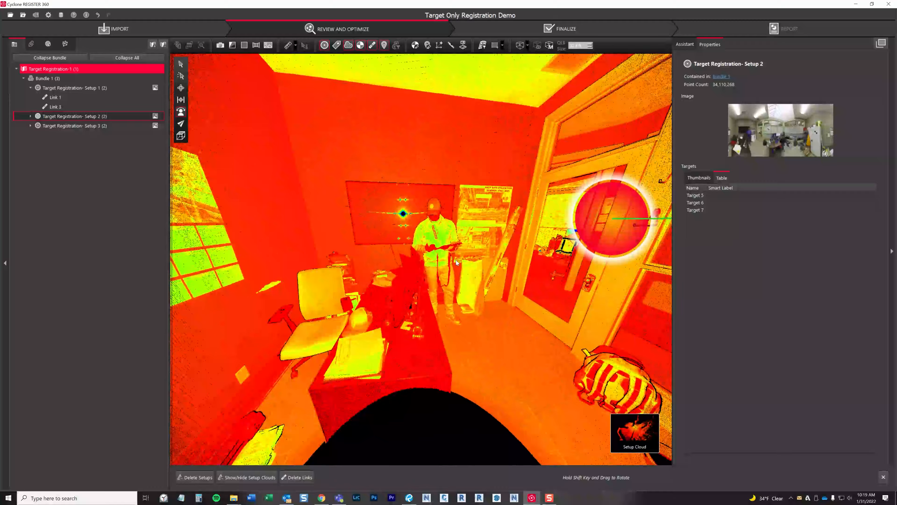
left_click_drag(455, 260, 373, 267)
mouse_move(636, 448)
left_click(586, 433)
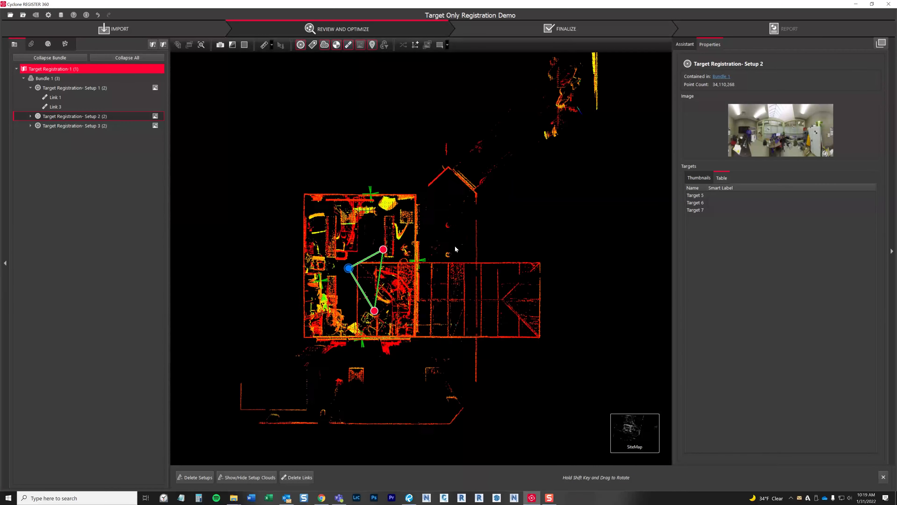
Optimize Bundle 1 with Cloud-to-Cloud and dismiss the completion message.
left_click(30, 88)
left_click(50, 80)
right_click(52, 78)
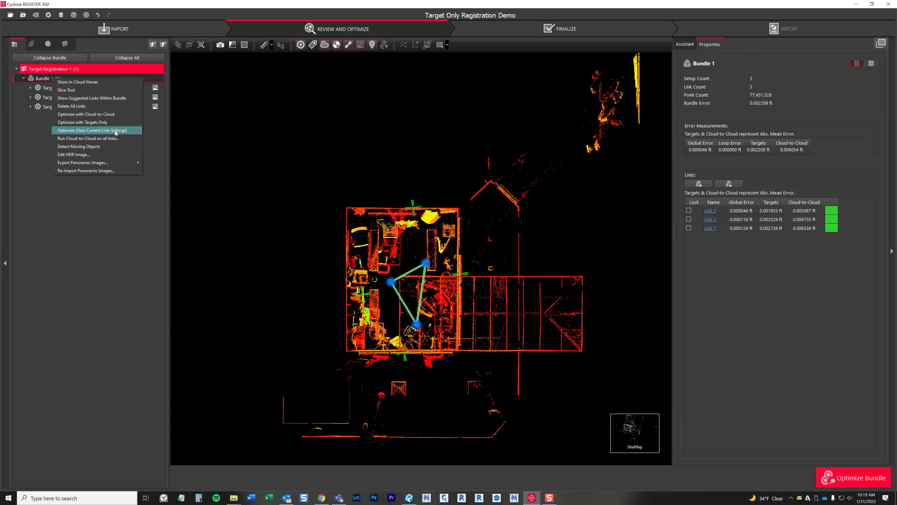
left_click(101, 114)
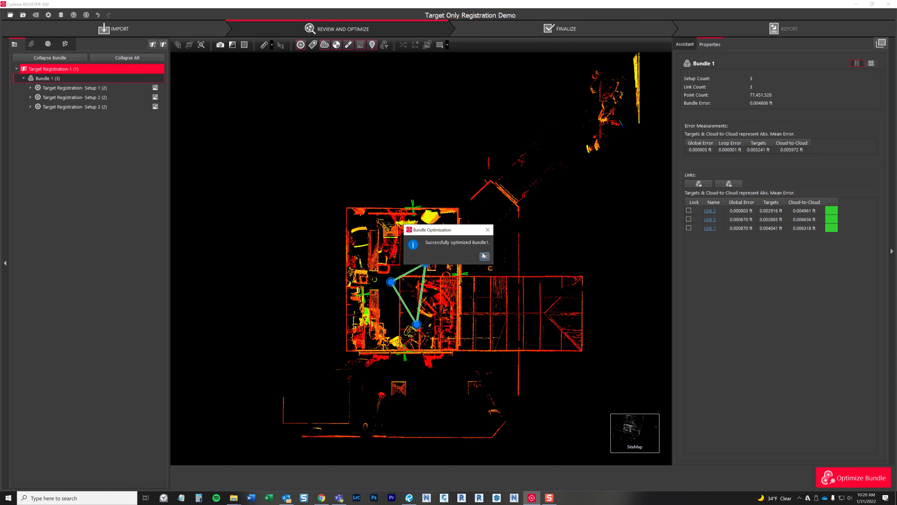
left_click(486, 256)
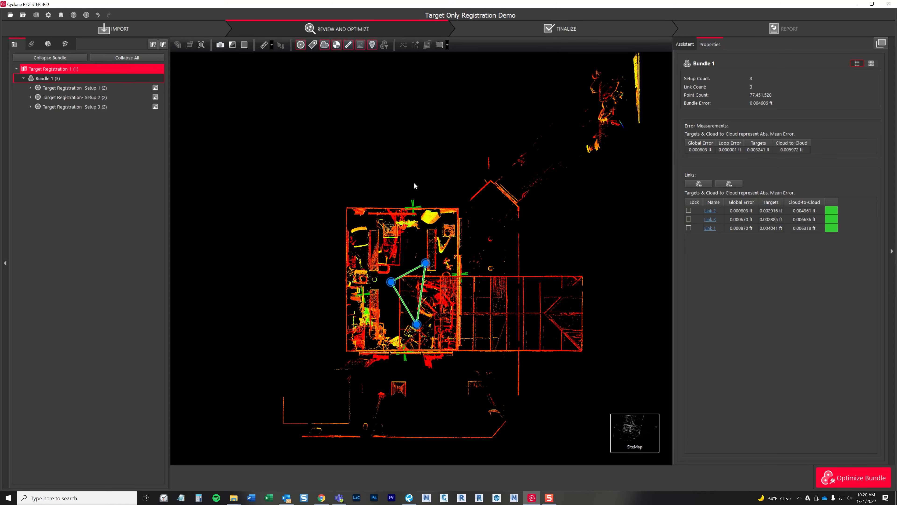
Inspect the alignment of the three setups in the site map after the cloud-to-cloud optimization.
scroll(401, 258, "up", 4)
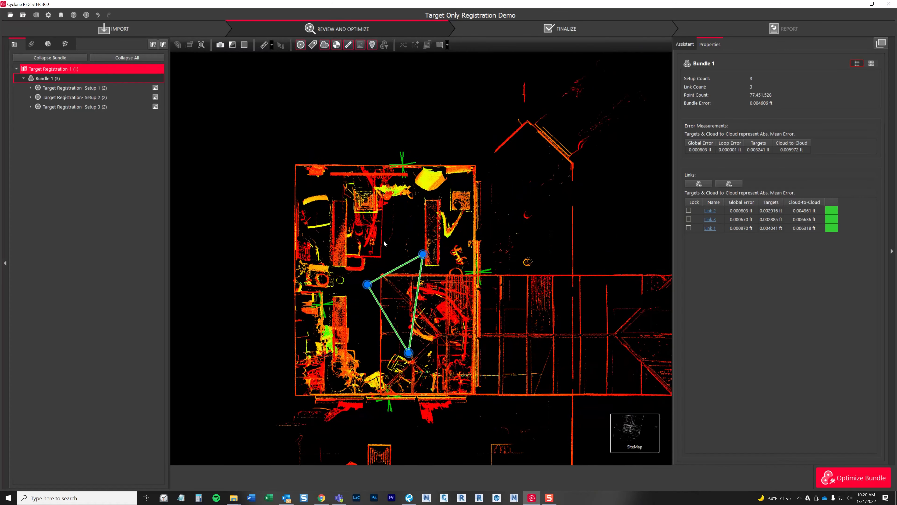
scroll(385, 243, "up", 2)
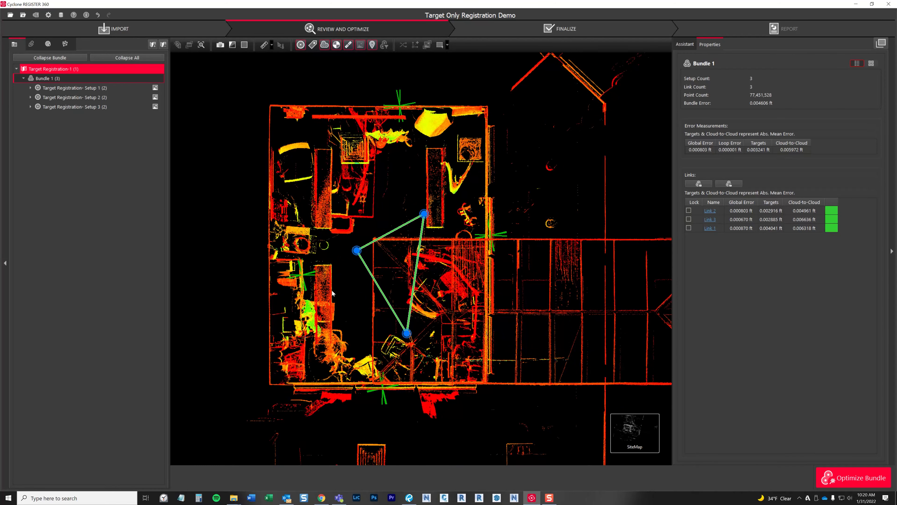
scroll(348, 347, "up", 2)
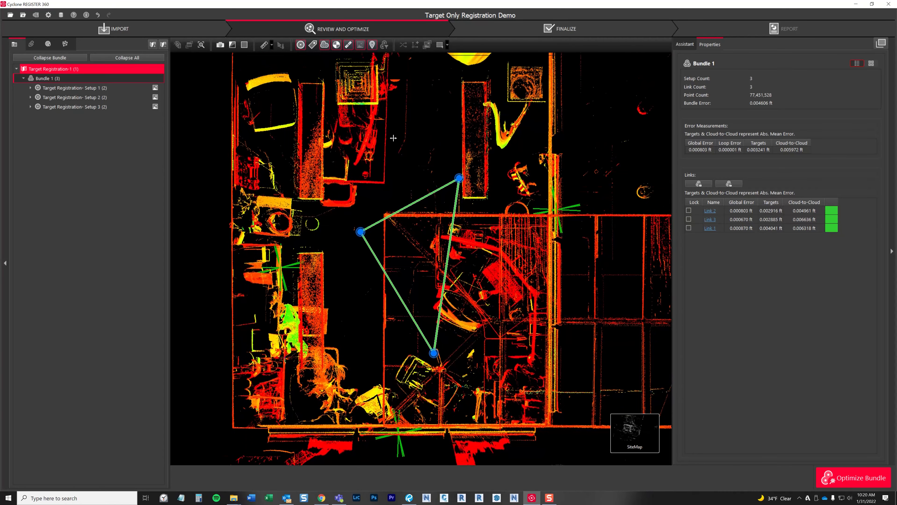
left_click_drag(378, 257, 376, 283)
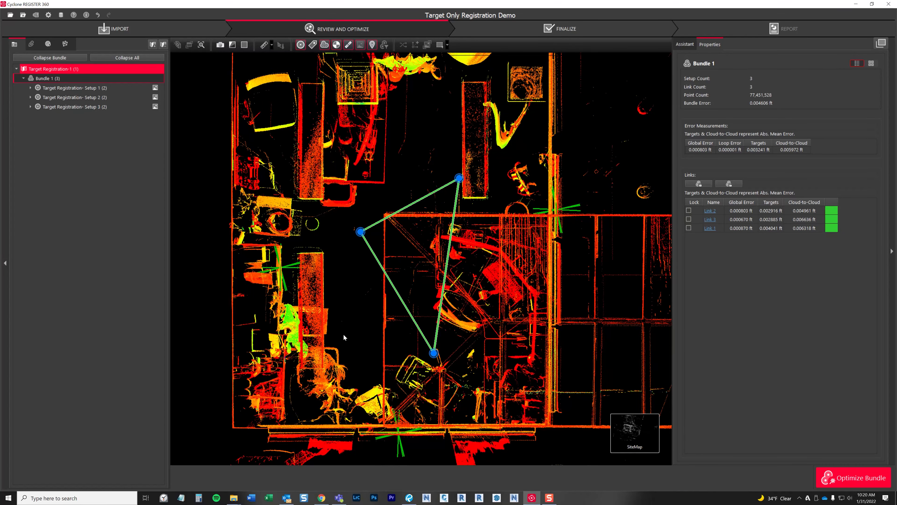
scroll(345, 333, "down", 3)
scroll(345, 333, "up", 5)
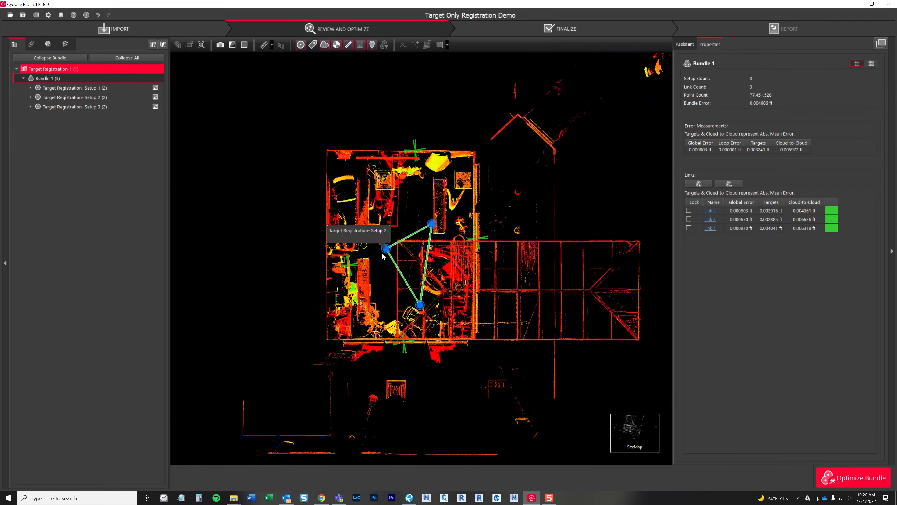
Optimize Bundle 1 with Targets Only and dismiss the completion message.
scroll(363, 307, "up", 4)
scroll(366, 347, "down", 5)
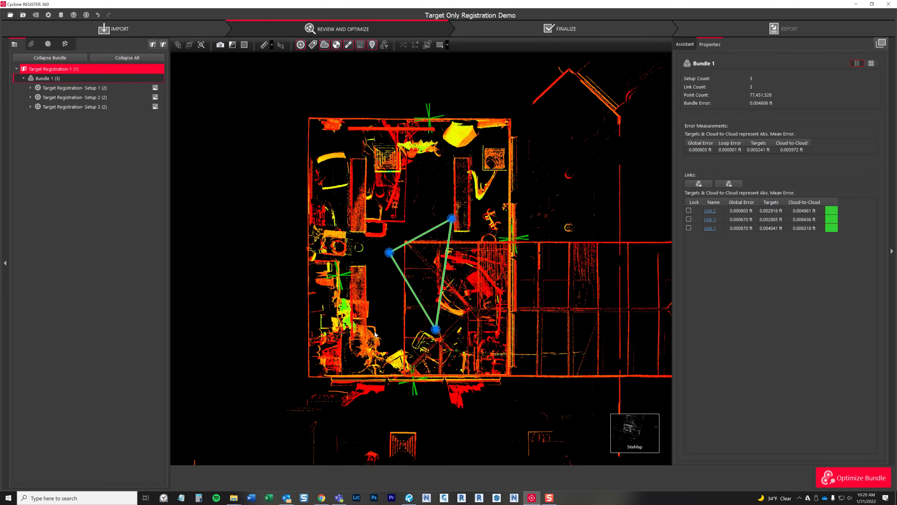
left_click_drag(378, 314, 367, 322)
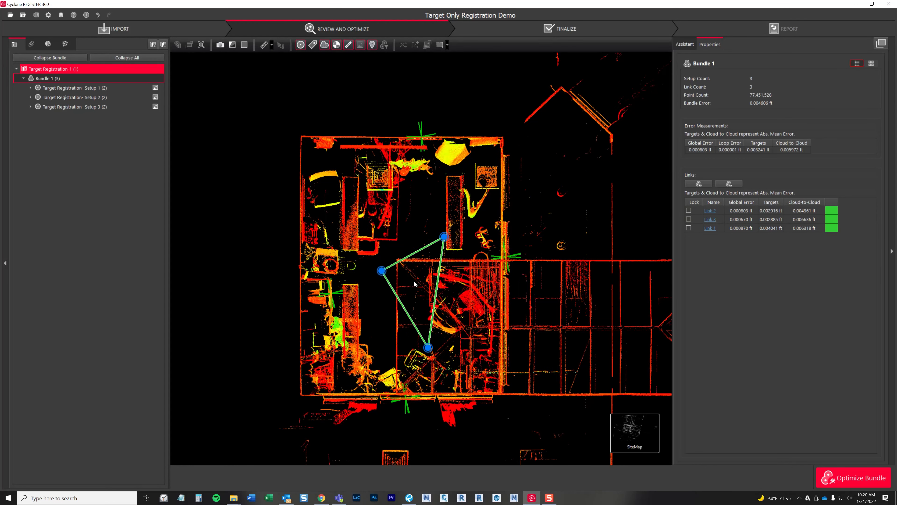
left_click_drag(407, 286, 402, 308)
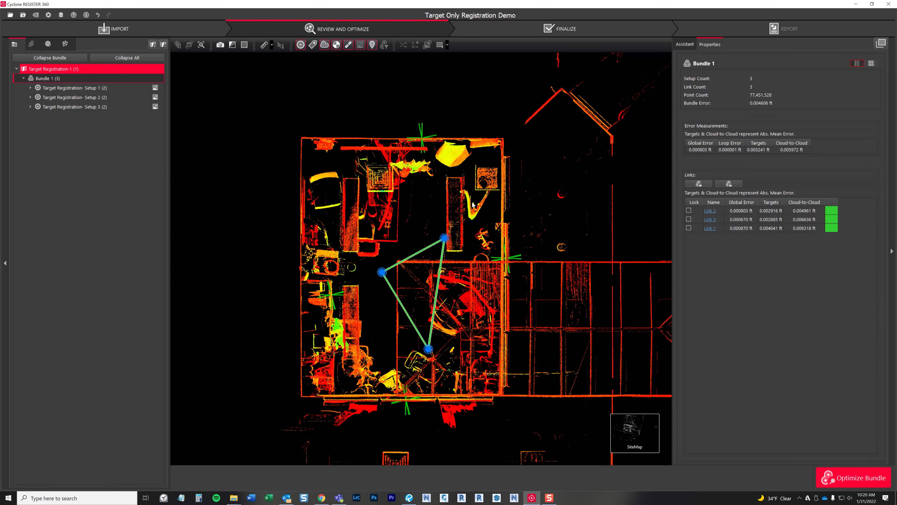
right_click(87, 79)
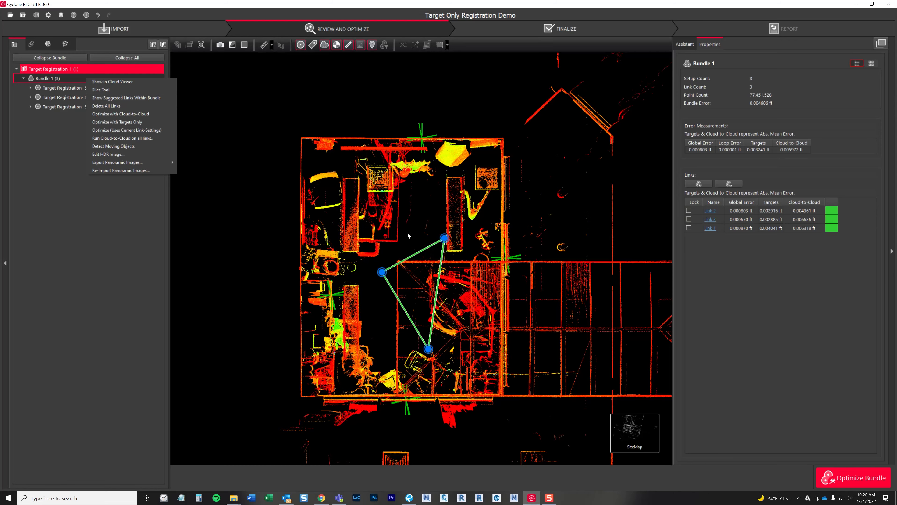
scroll(407, 235, "up", 3)
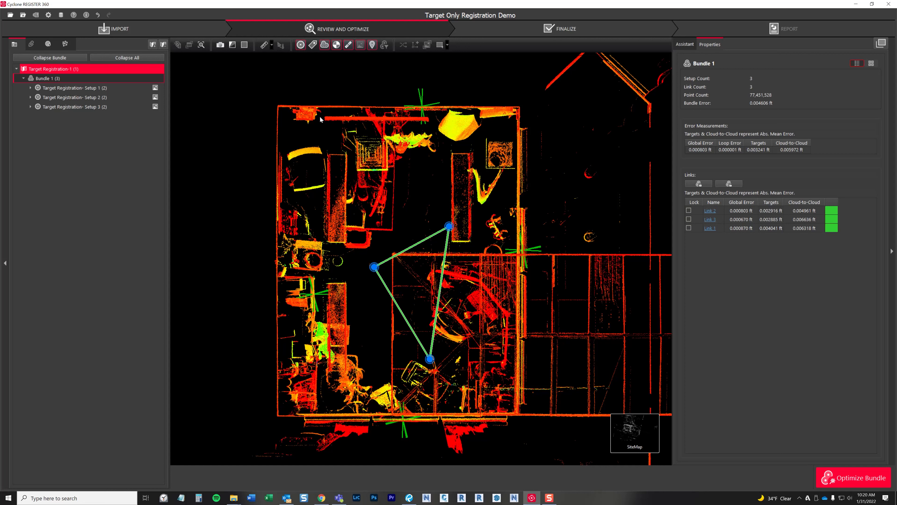
right_click(75, 78)
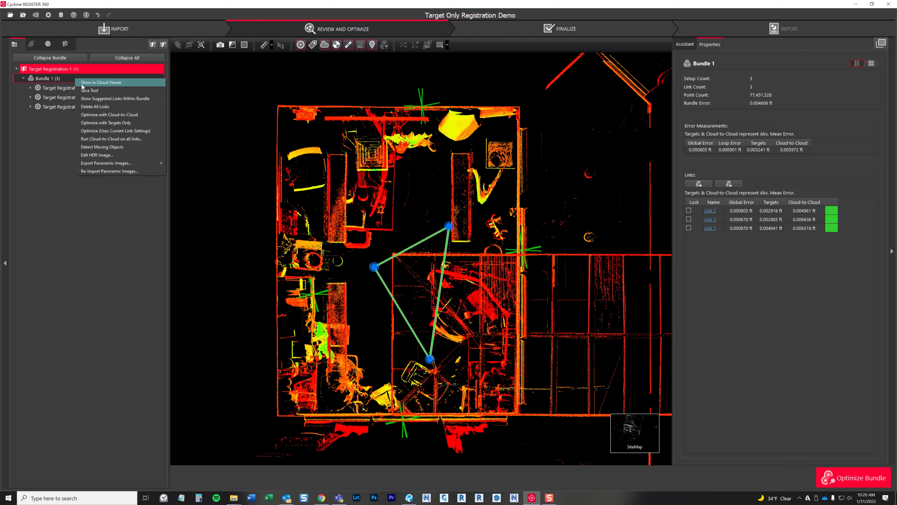
left_click(110, 125)
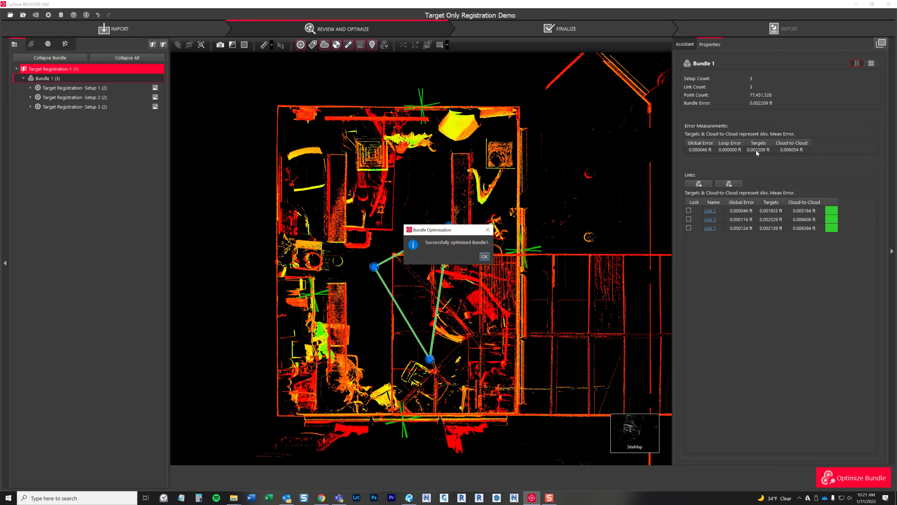
left_click(485, 257)
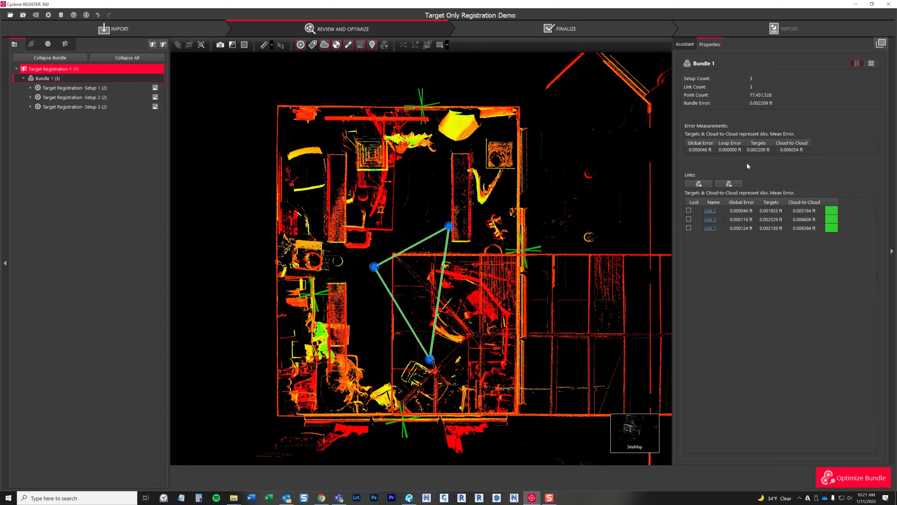
Delete all three links between Setups 1, 2 and 3 in the site map.
left_click_drag(368, 186, 375, 220)
scroll(375, 166, "up", 1)
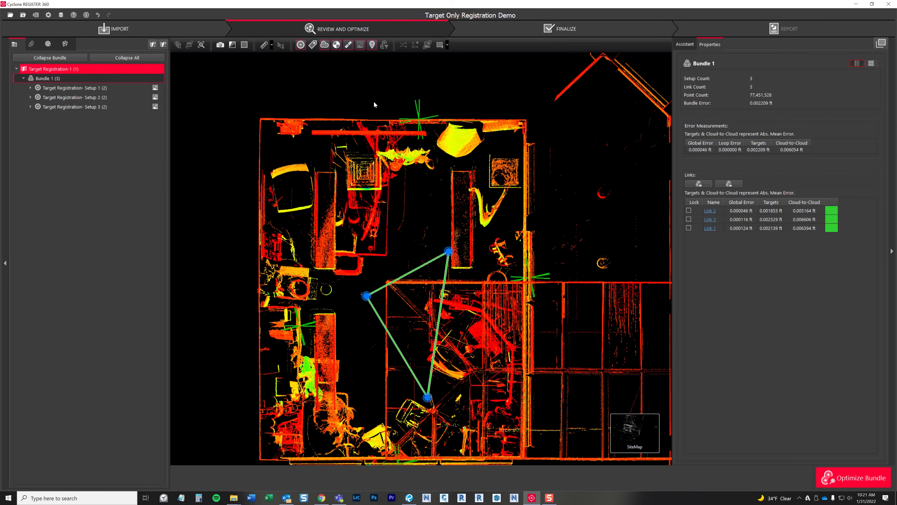
scroll(425, 159, "down", 4)
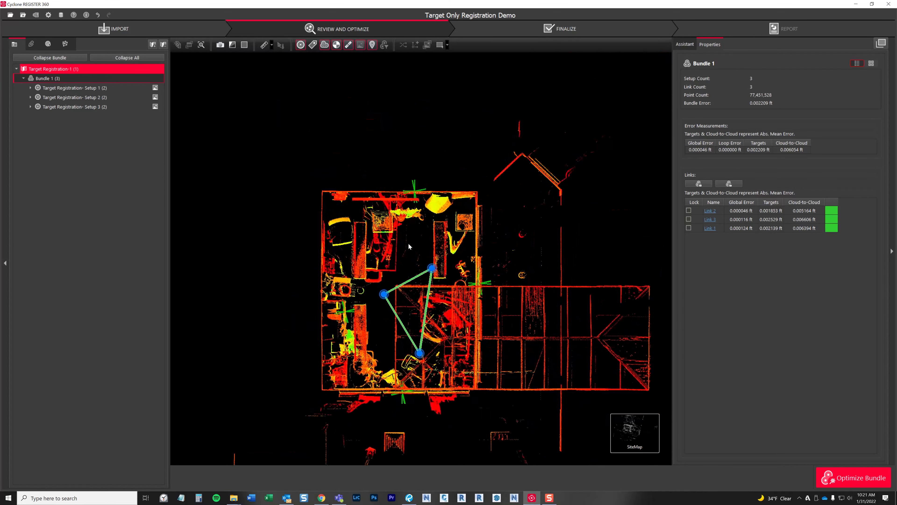
left_click(409, 284)
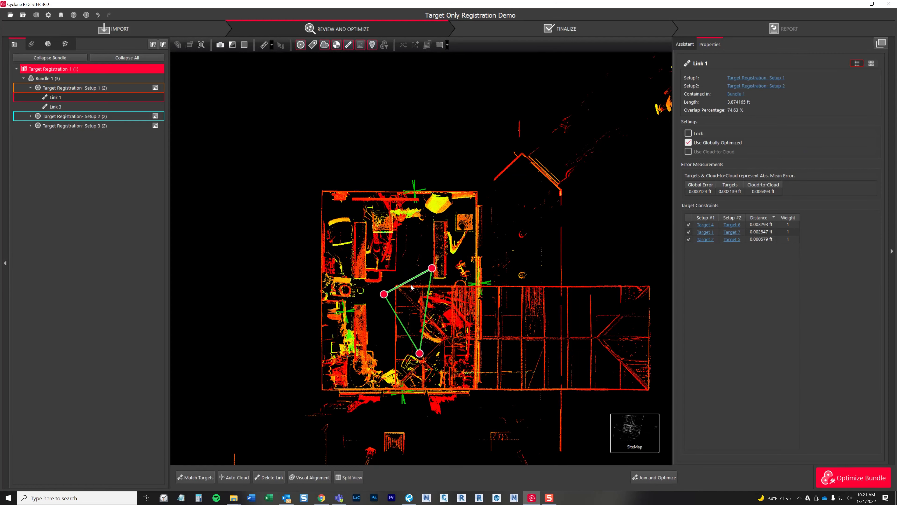
key("Delete")
left_click(397, 314)
key("Delete")
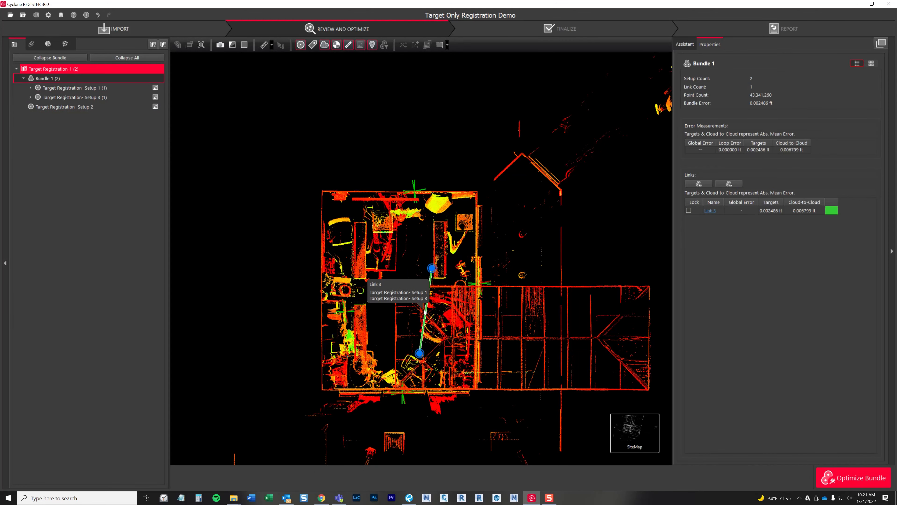
left_click(426, 310)
key("Delete")
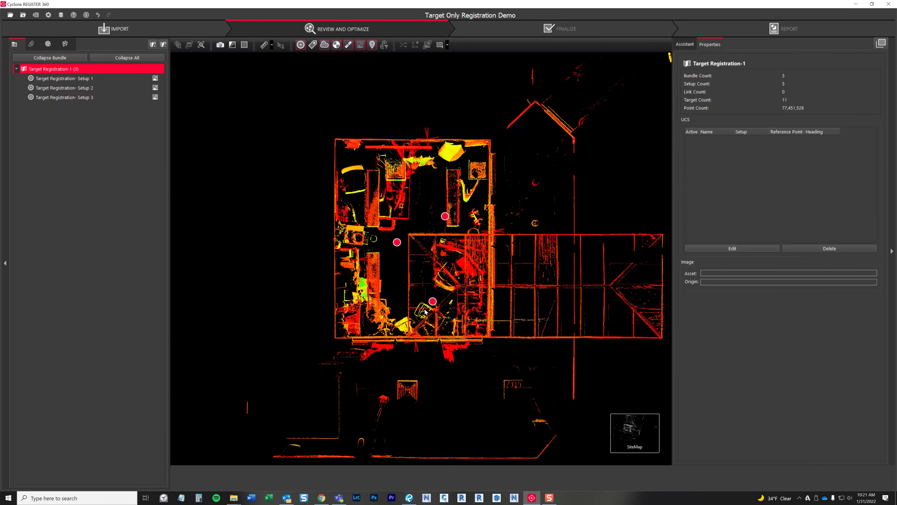
Separate the three setups in the site map by moving Setup 2 left, Setup 1 up and Setup 3 down.
scroll(426, 312, "down", 3)
middle_click_drag(420, 252, 414, 269)
left_click_drag(403, 282, 257, 277)
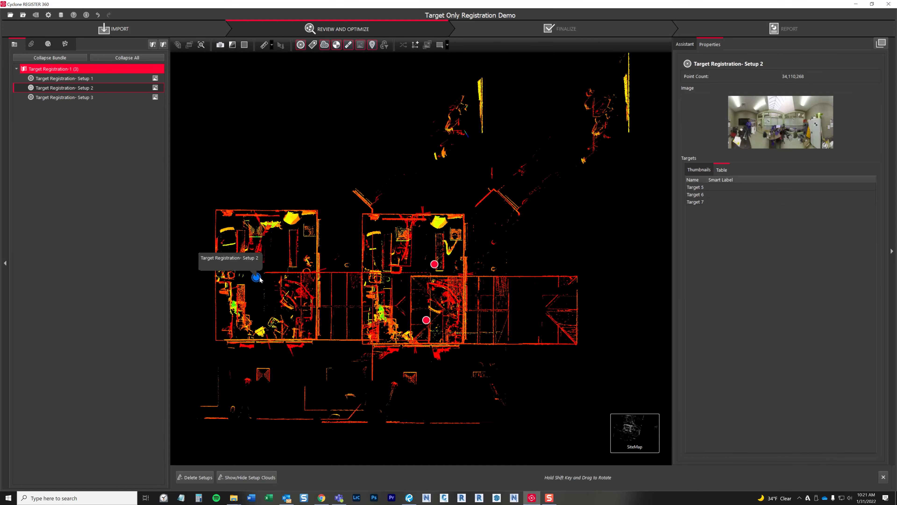
scroll(258, 278, "down", 4)
middle_click_drag(278, 276, 370, 270)
left_click_drag(369, 270, 281, 275)
left_click_drag(443, 264, 456, 123)
left_click_drag(441, 294, 490, 368)
Examine the area around Target 6 in the separated Setup 2 cloud on the site map.
scroll(311, 248, "up", 10)
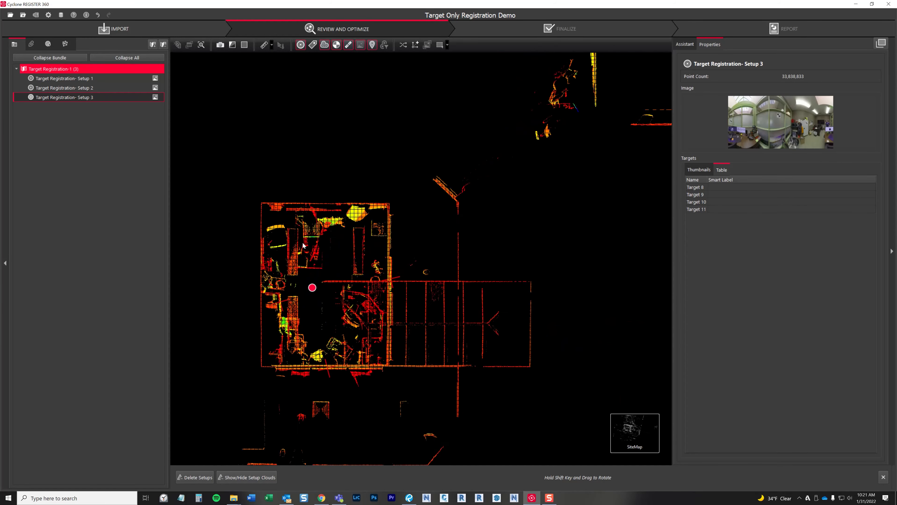
scroll(319, 257, "up", 3)
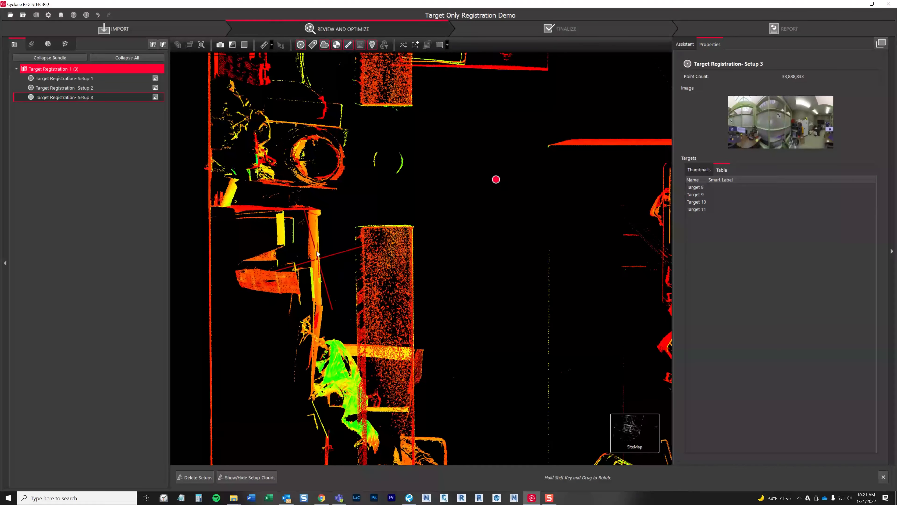
scroll(315, 259, "down", 3)
scroll(308, 262, "up", 5)
scroll(309, 264, "down", 10)
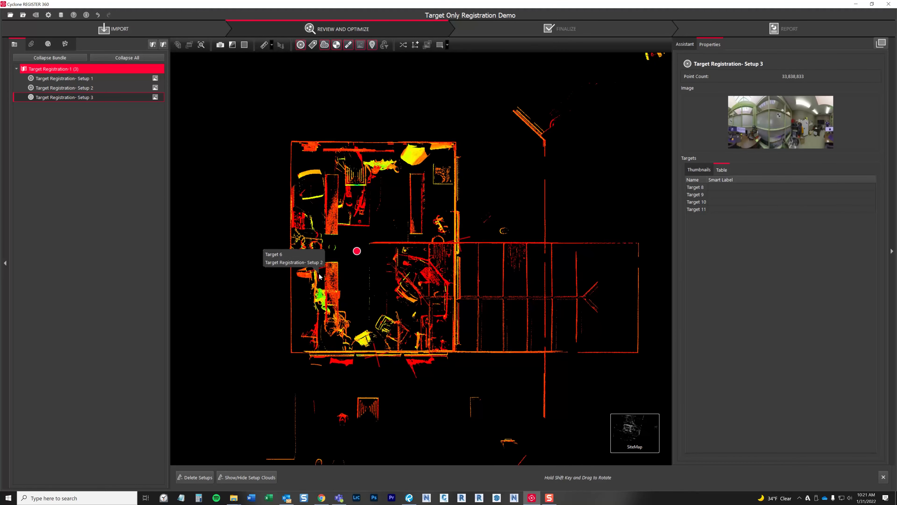
scroll(317, 273, "down", 1)
left_click_drag(375, 271, 366, 314)
scroll(310, 278, "down", 4)
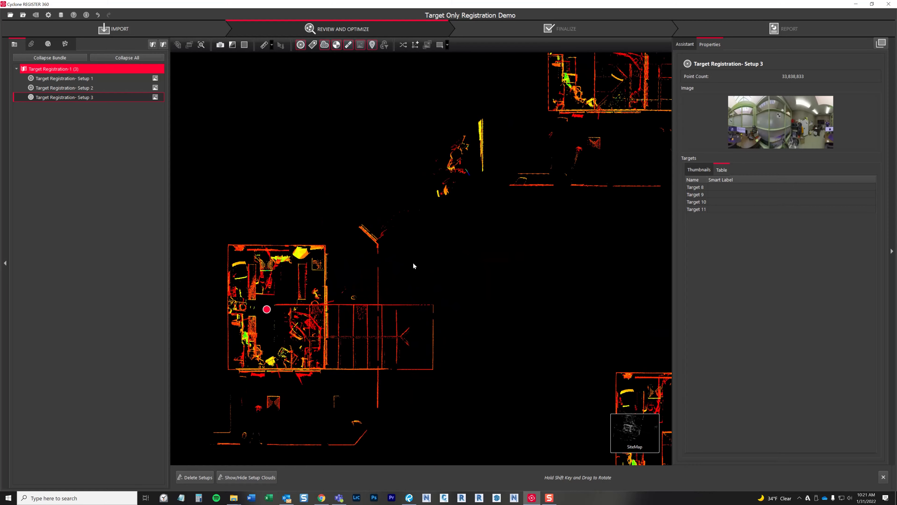
scroll(399, 255, "down", 3)
left_click_drag(399, 254, 341, 318)
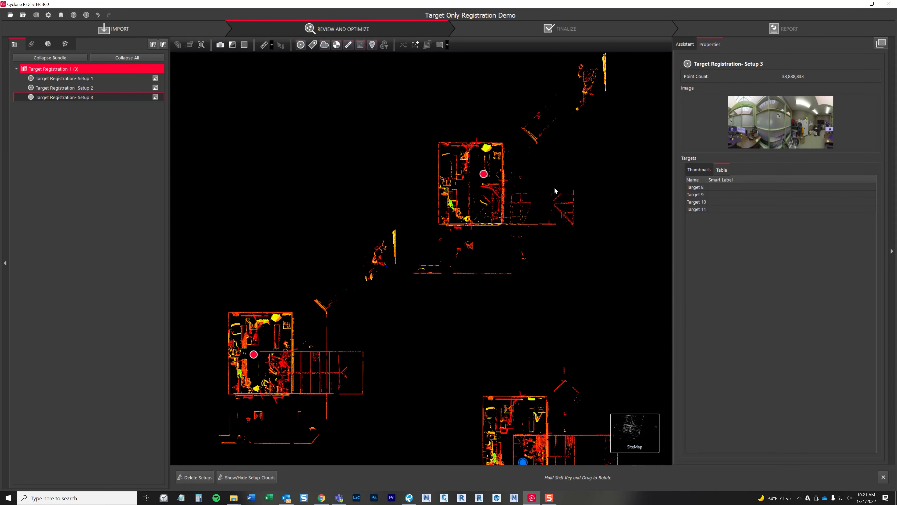
Open the Setup 1 cloud and delete Target 3 from it.
left_click(484, 173)
mouse_move(635, 433)
left_click(603, 434)
scroll(534, 271, "down", 5)
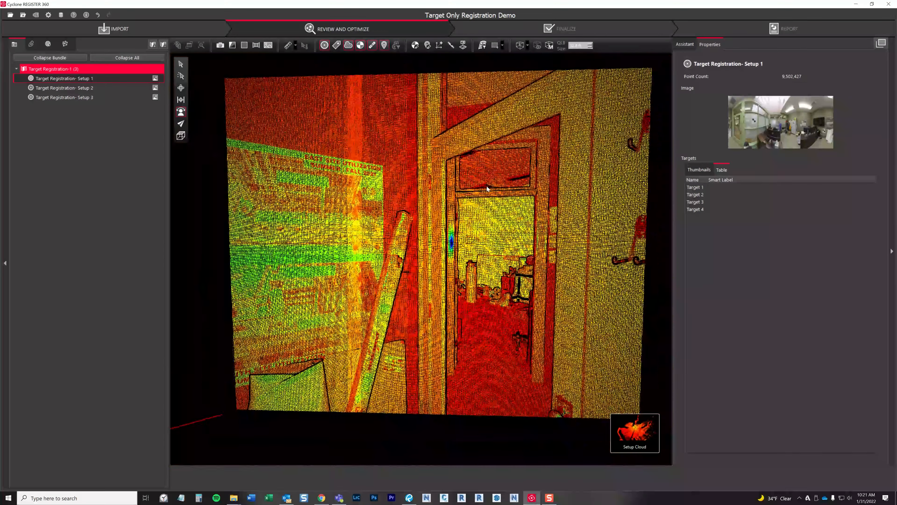
left_click_drag(487, 187, 425, 258)
scroll(428, 263, "up", 8)
right_click(426, 275)
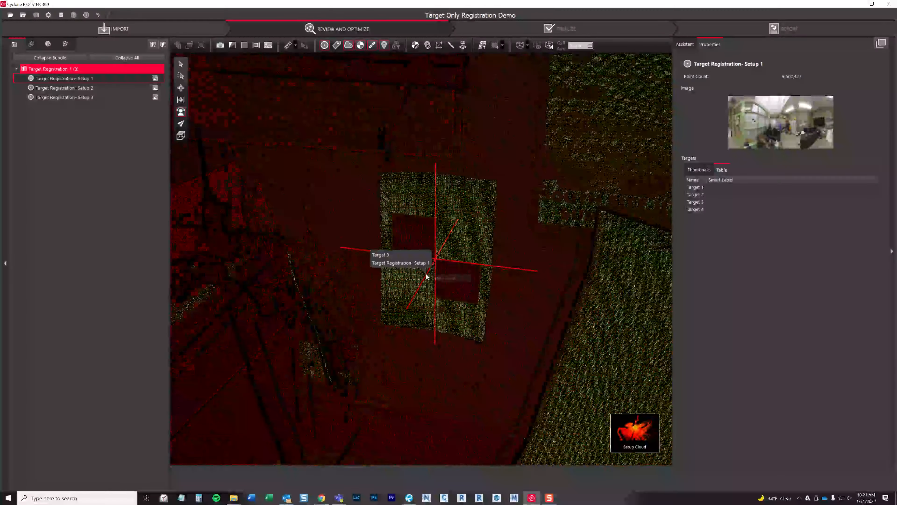
left_click(441, 280)
Delete Target 2 from the Setup 1 cloud.
scroll(441, 280, "down", 5)
scroll(444, 284, "down", 3)
left_click_drag(444, 283, 526, 201)
scroll(575, 216, "up", 6)
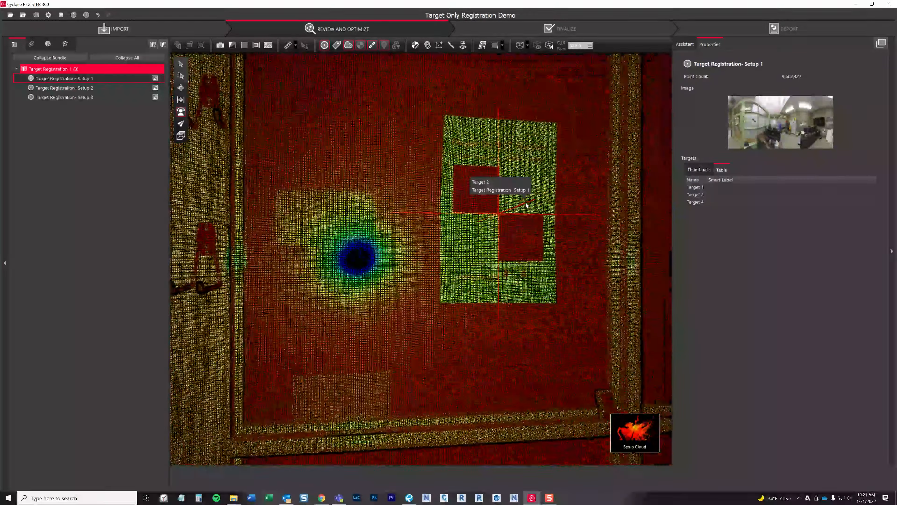
right_click(529, 206)
left_click(544, 211)
Delete the remaining Target 4 and Target 1 from the Setup 1 cloud.
scroll(544, 212, "down", 8)
right_click(517, 213)
left_click_drag(424, 226, 280, 175)
left_click(537, 214)
scroll(542, 215, "down", 6)
scroll(279, 175, "down", 2)
right_click(339, 187)
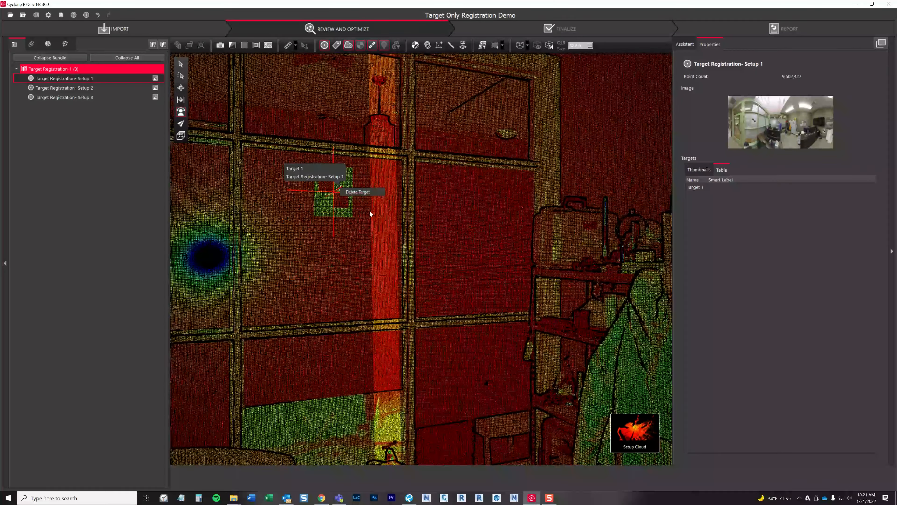
left_click(354, 191)
scroll(398, 259, "down", 5)
Go back to the site map, open the Setup 2 cloud and delete Target 6.
mouse_move(635, 433)
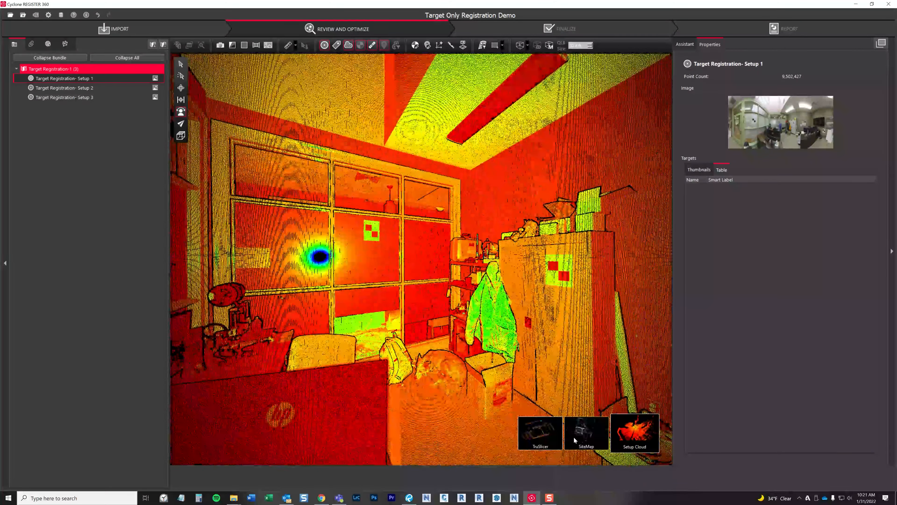
left_click(537, 430)
left_click(271, 311)
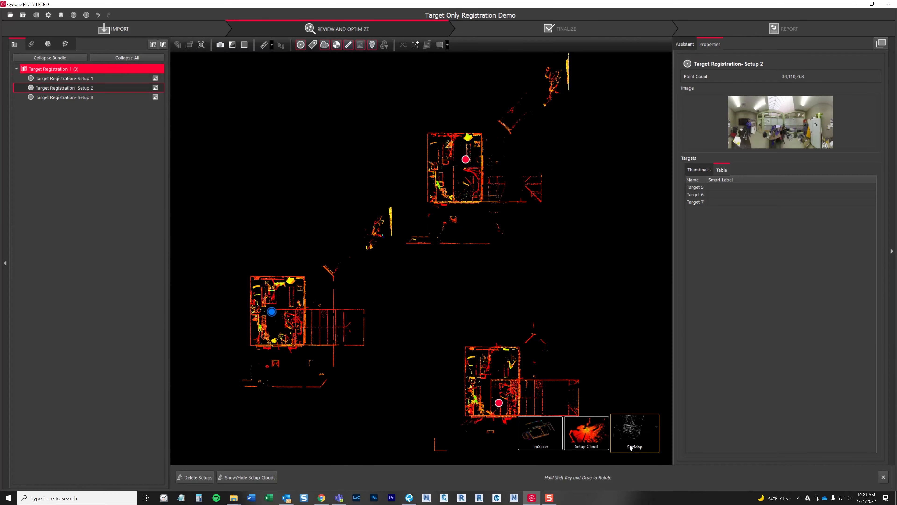
left_click(587, 436)
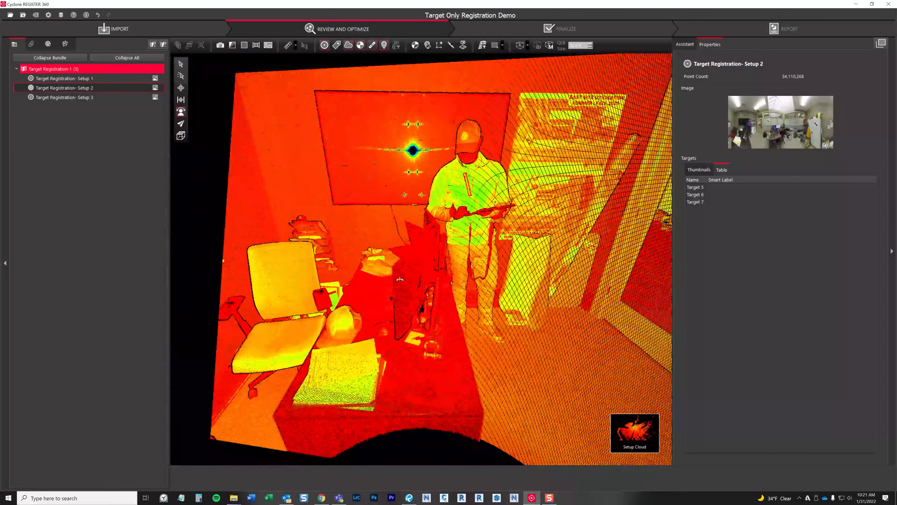
left_click_drag(399, 279, 380, 245)
scroll(381, 244, "up", 4)
right_click(343, 246)
left_click(370, 252)
scroll(374, 256, "down", 5)
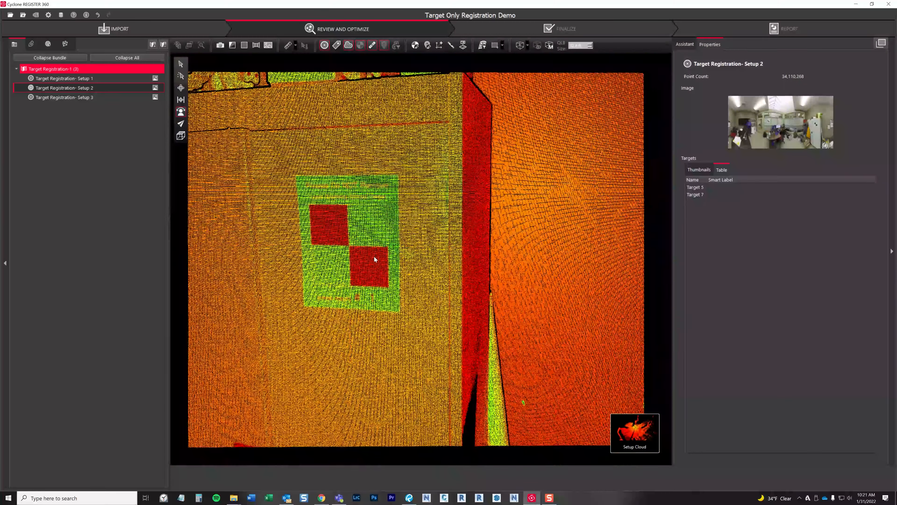
Delete Target 5 from the Setup 2 cloud.
left_click_drag(297, 249, 450, 232)
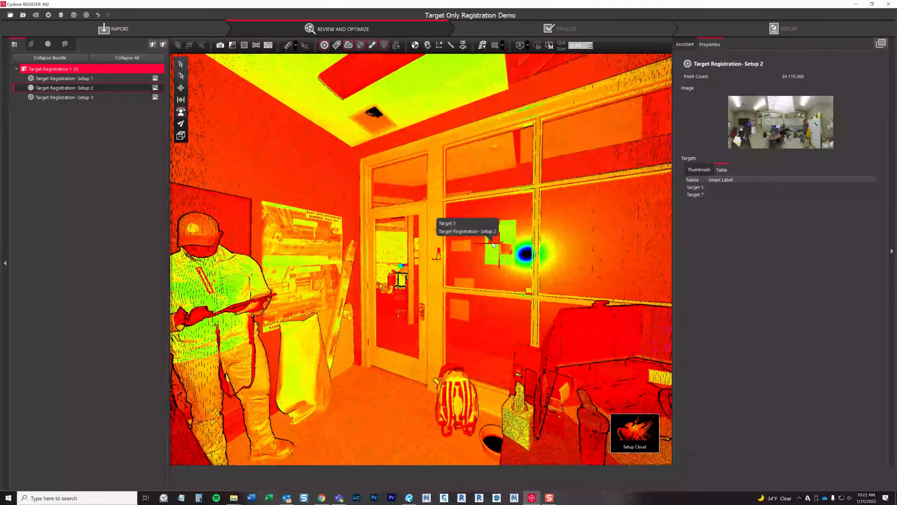
right_click(493, 244)
left_click(517, 249)
scroll(475, 284, "down", 3)
Delete Target 7, the last target in the Setup 2 cloud.
left_click_drag(474, 287, 647, 271)
scroll(473, 245, "up", 4)
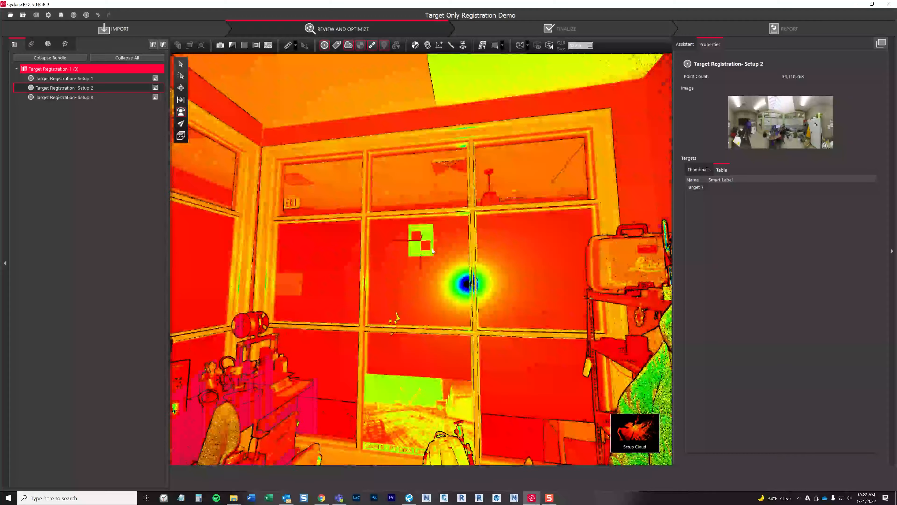
right_click(422, 240)
left_click(438, 246)
scroll(495, 277, "down", 4)
left_click_drag(506, 280, 606, 275)
Return to the site map and open the Setup 3 cloud.
mouse_move(651, 433)
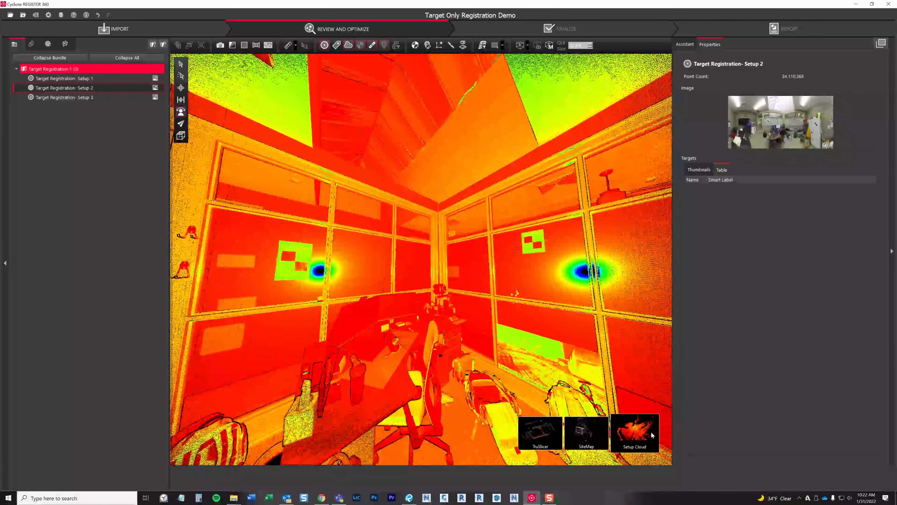
left_click(596, 431)
scroll(431, 310, "up", 3)
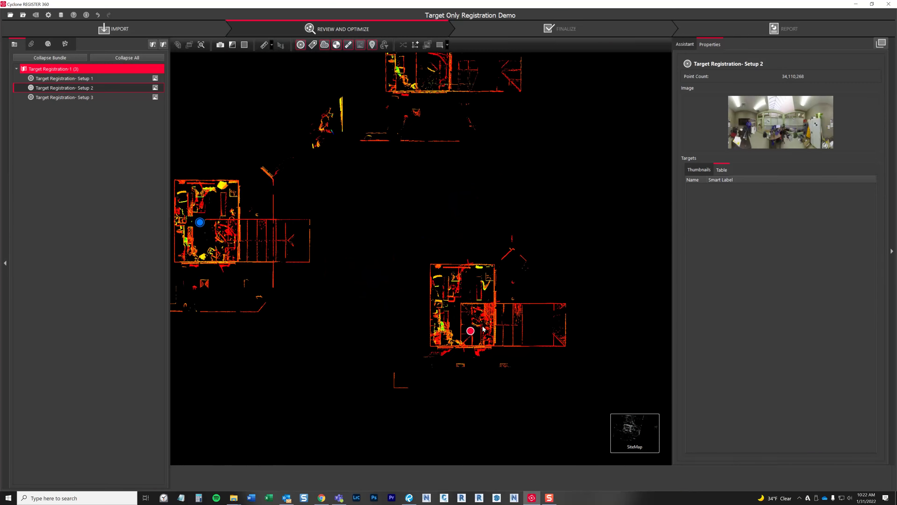
left_click(470, 331)
mouse_move(618, 428)
left_click(585, 431)
scroll(474, 238, "down", 3)
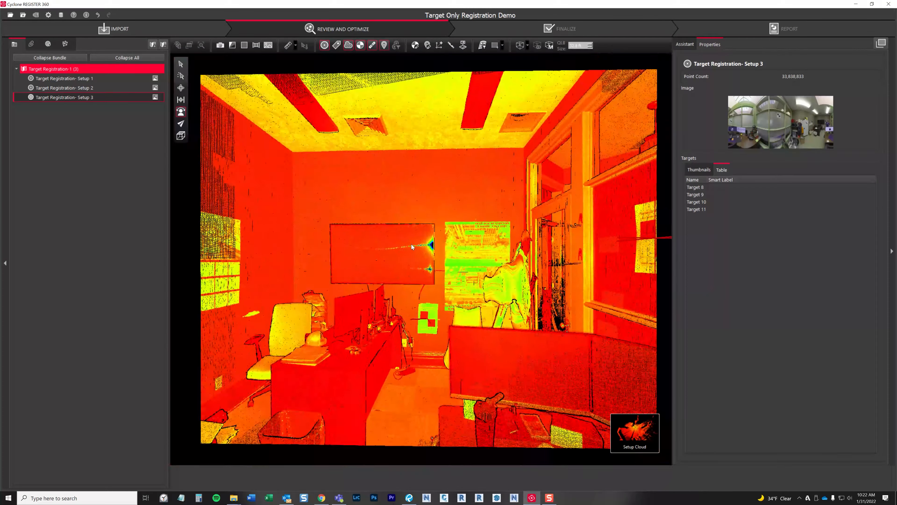
Overlay the panoramic image on the Setup 3 cloud and give Target 9, on sheet #4, the smart label 4.
left_click_drag(442, 253, 490, 209)
scroll(463, 206, "up", 4)
scroll(412, 204, "up", 6)
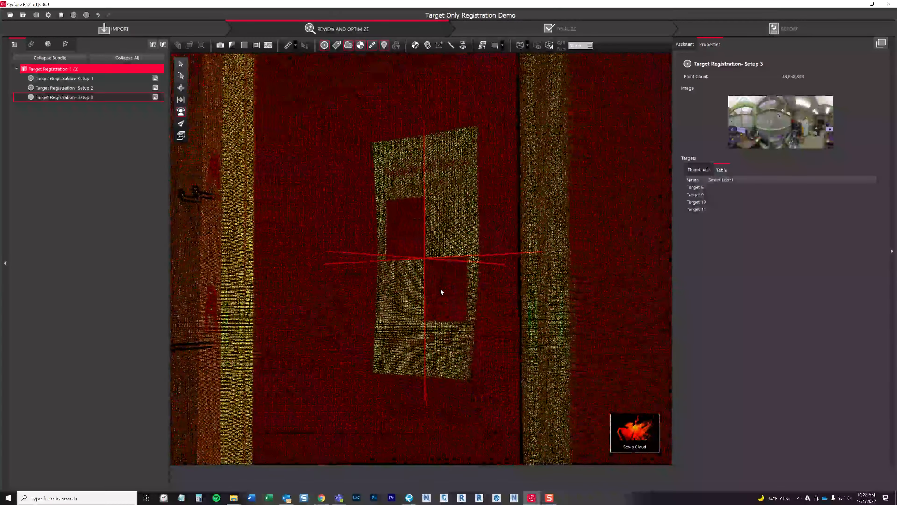
left_click(256, 45)
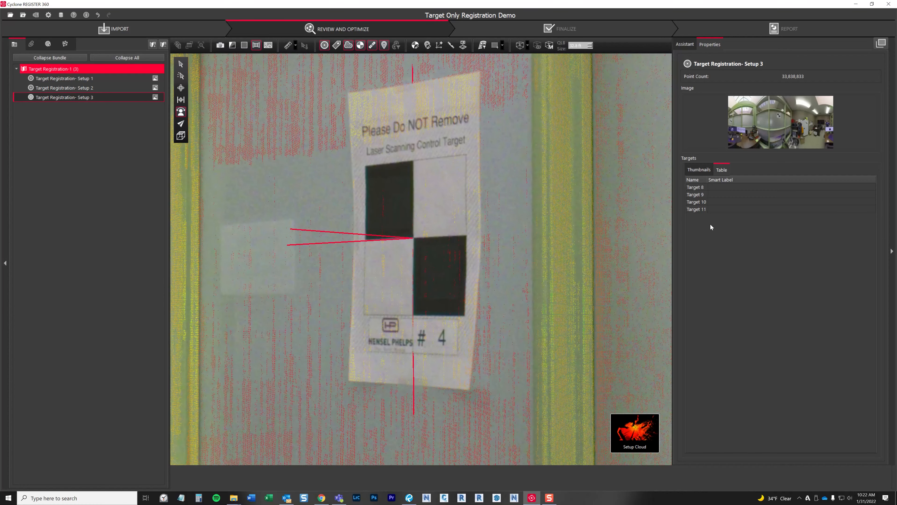
double_click(725, 195)
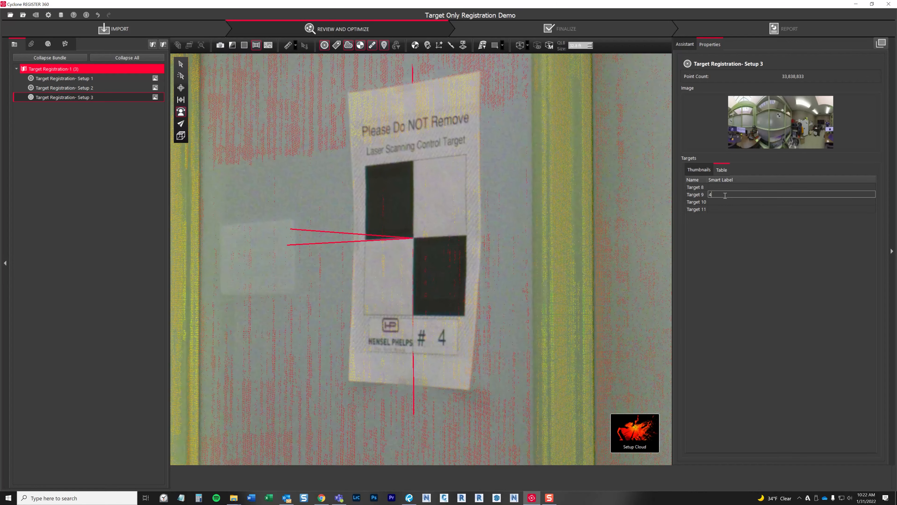
left_click(707, 246)
Give Target 10, on sheet #6 beside the desk in Setup 3, the smart label 6.
scroll(535, 302, "down", 5)
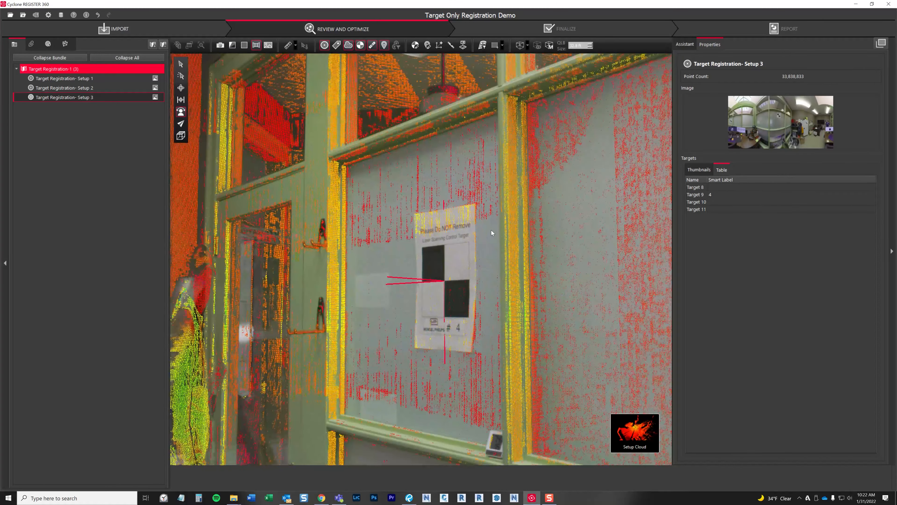
left_click_drag(491, 231, 368, 324)
scroll(390, 334, "up", 5)
left_click_drag(488, 326, 509, 364)
scroll(510, 365, "up", 2)
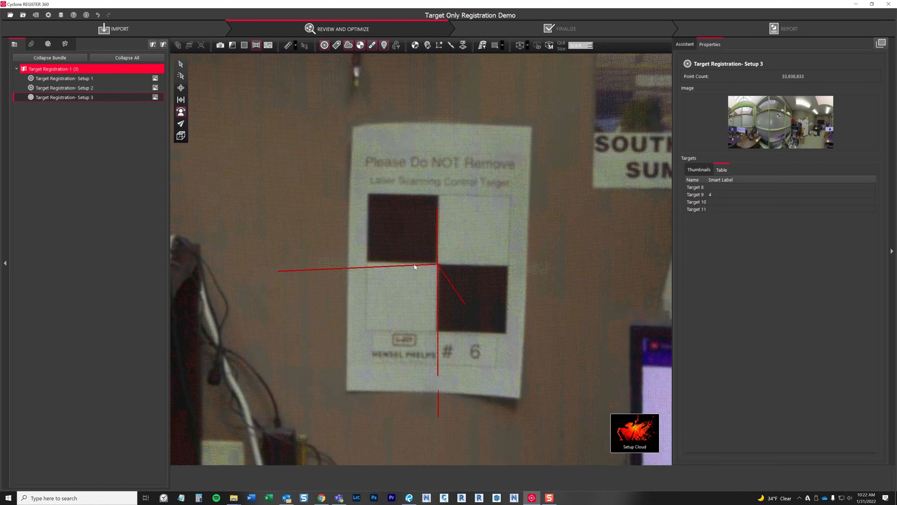
double_click(737, 201)
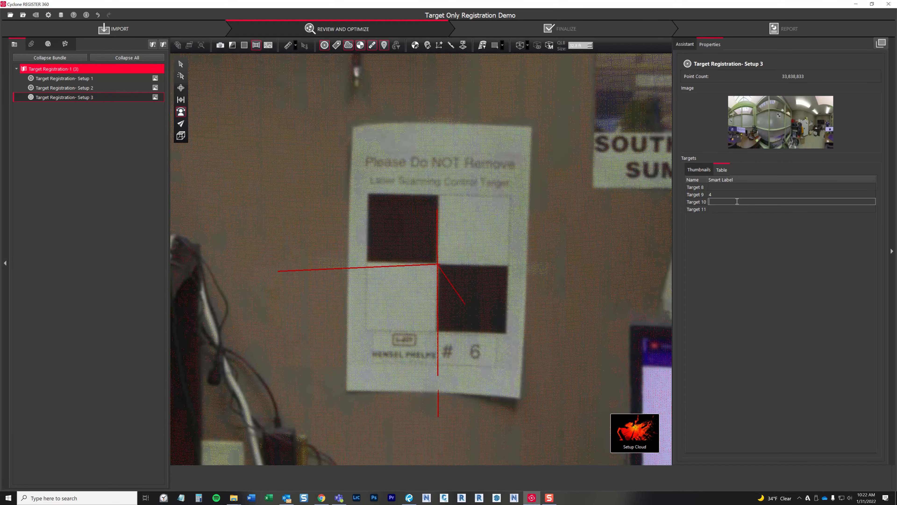
Give Target 11, on the cabinet's sheet #1 in Setup 3, the smart label 1.
scroll(531, 276, "down", 4)
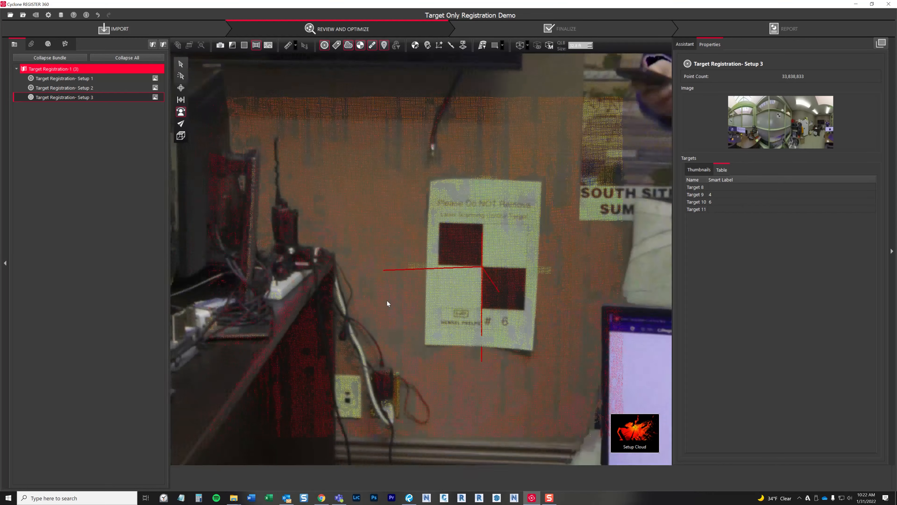
scroll(387, 301, "down", 5)
left_click_drag(440, 261, 615, 205)
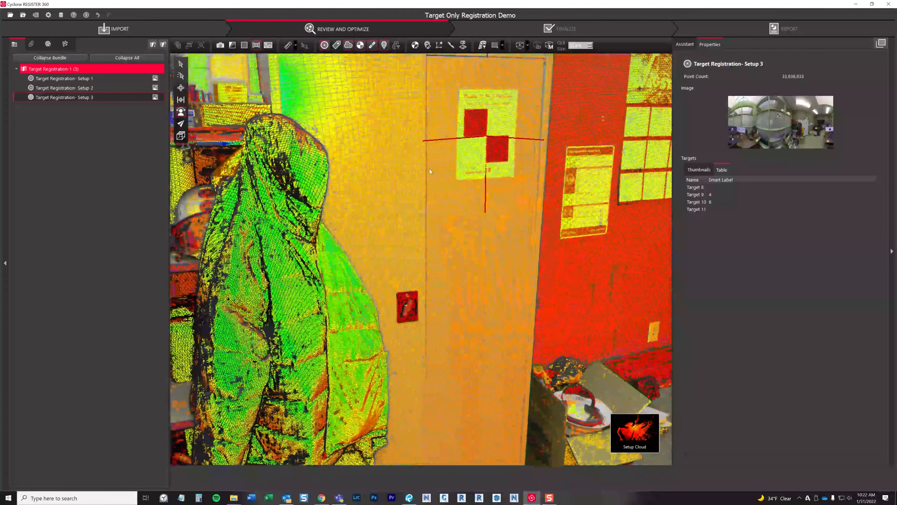
scroll(428, 170, "up", 5)
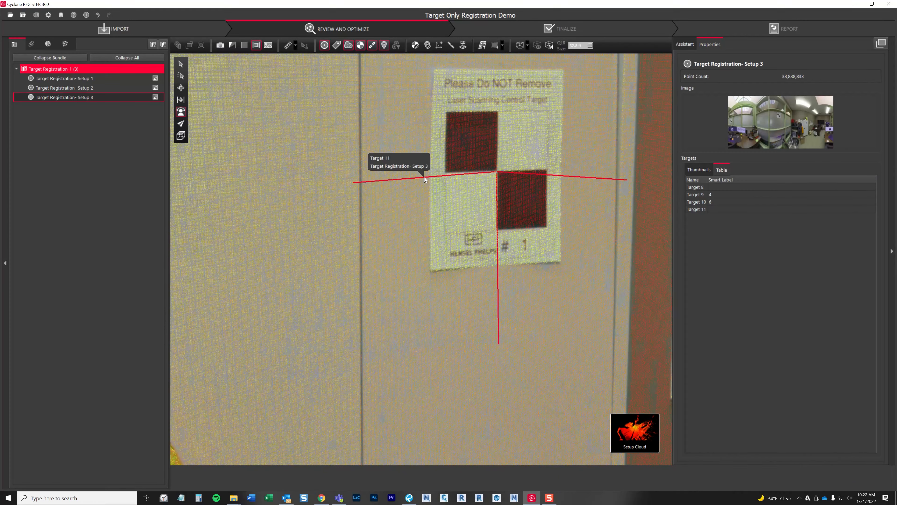
double_click(742, 209)
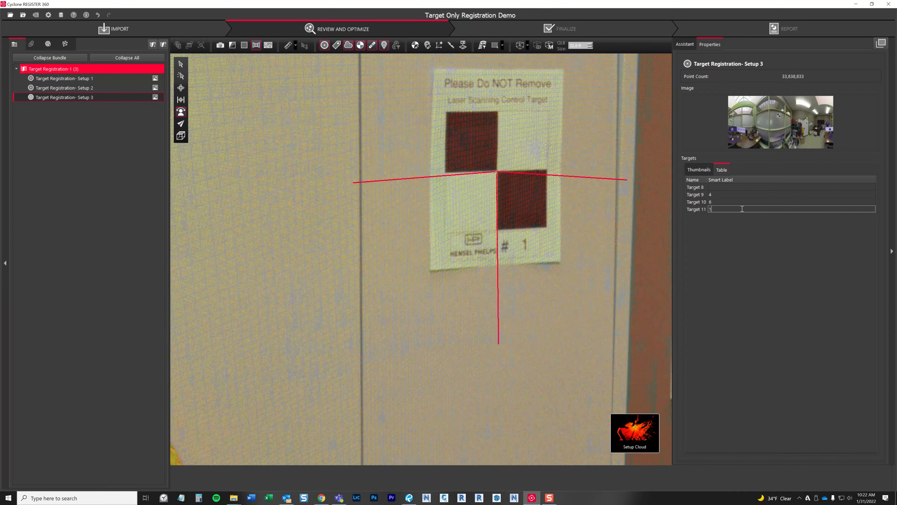
key("Return")
Give Target 8, on sheet #3 in Setup 3, the smart label 3.
scroll(468, 282, "down", 5)
left_click_drag(469, 282, 201, 226)
scroll(515, 235, "down", 5)
left_click_drag(516, 234, 445, 205)
scroll(462, 246, "up", 8)
left_click_drag(464, 249, 488, 301)
mouse_move(463, 230)
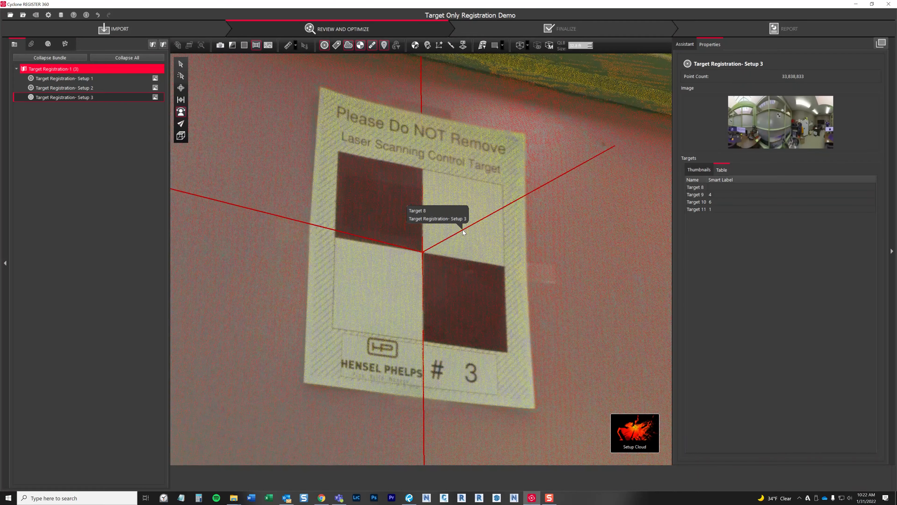
double_click(720, 186)
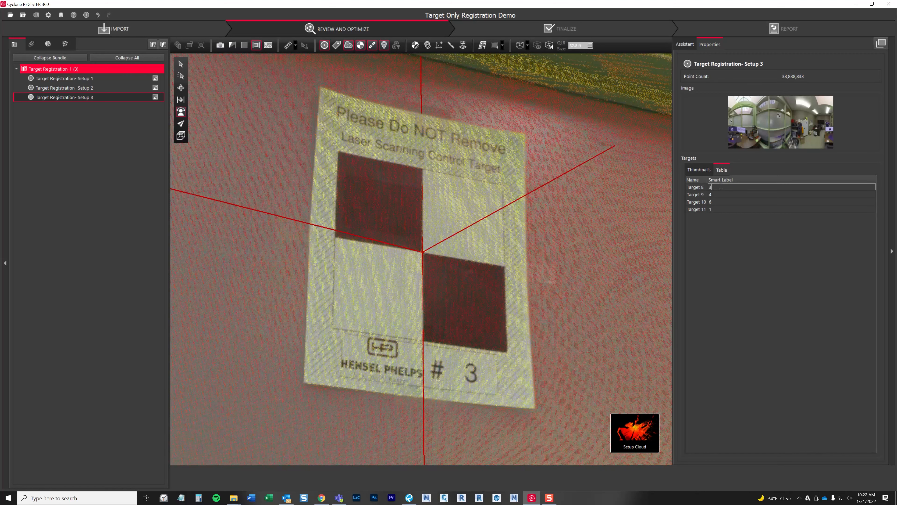
key("Return")
Look around the Setup 3 cloud and examine the labelled targets on the glazing, cabinet and back wall against the smart label table.
scroll(402, 274, "down", 5)
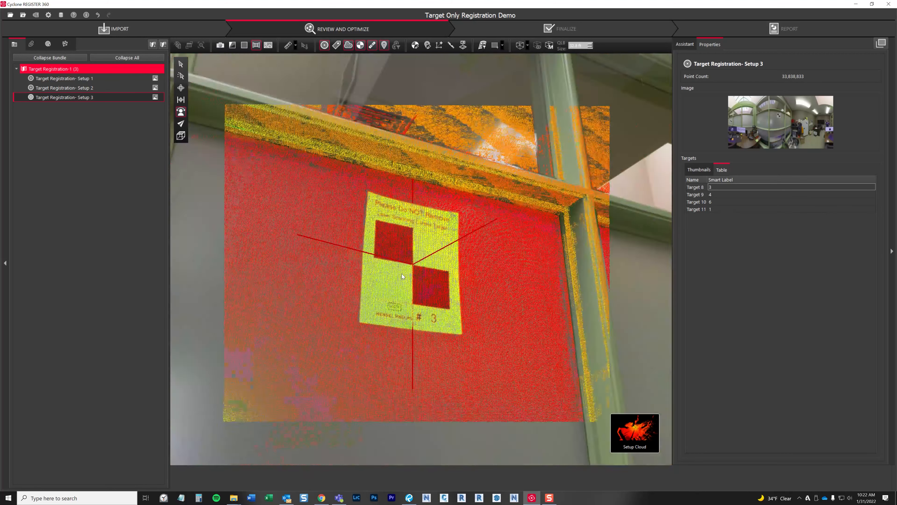
left_click_drag(402, 273, 442, 338)
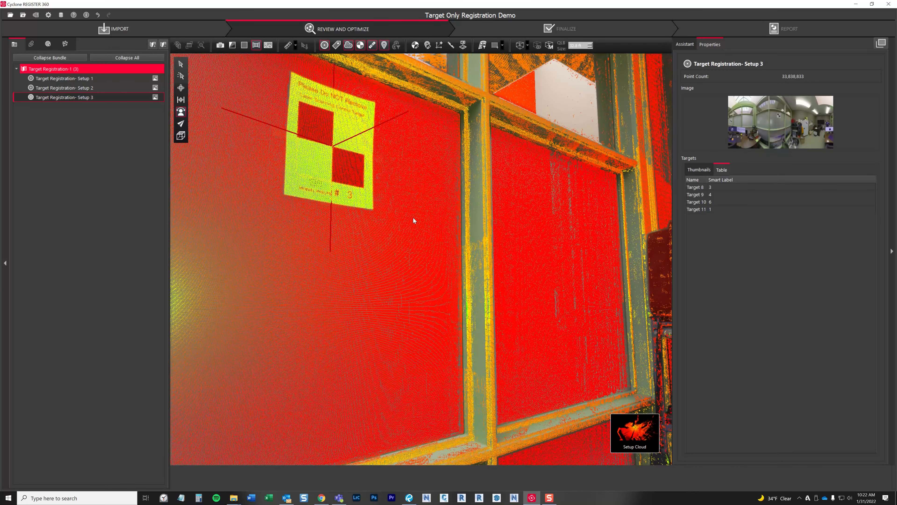
left_click_drag(408, 219, 442, 271)
left_click_drag(380, 224, 419, 249)
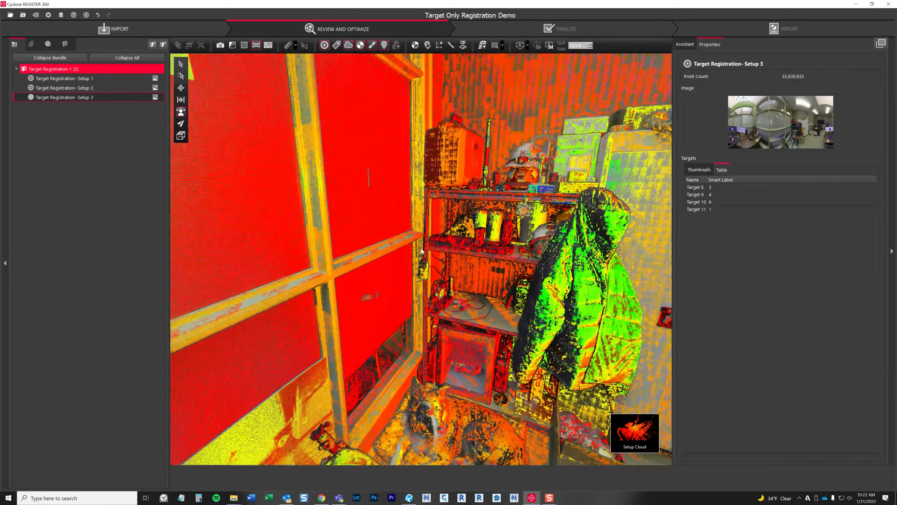
left_click(727, 187)
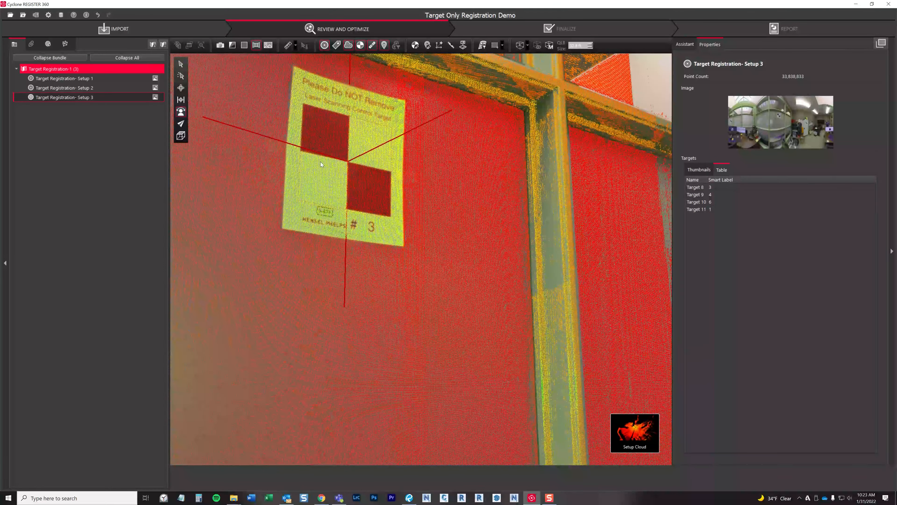
scroll(369, 212, "up", 5)
scroll(371, 225, "down", 3)
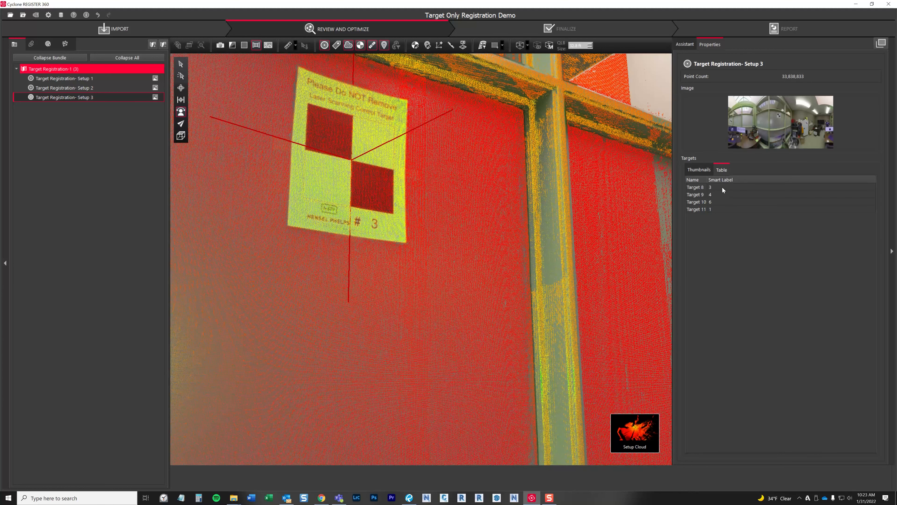
scroll(447, 192, "down", 3)
left_click_drag(447, 191, 390, 285)
scroll(361, 244, "down", 2)
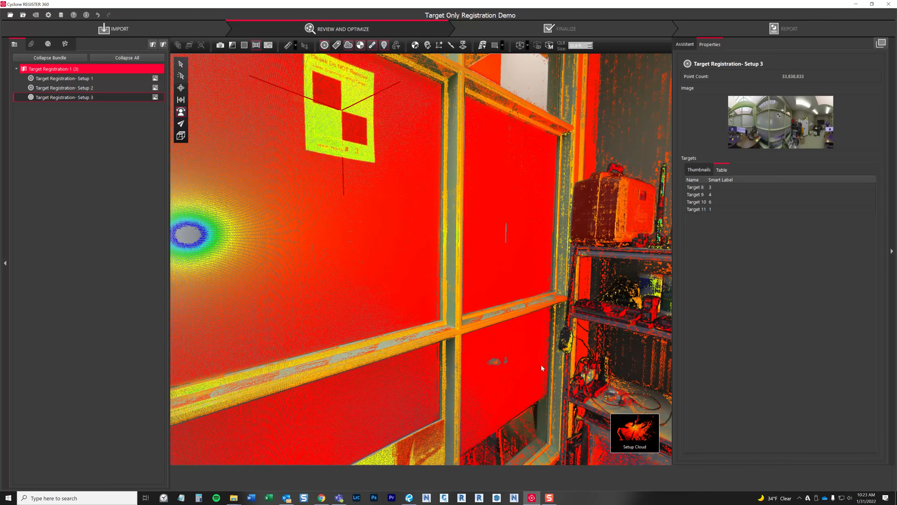
left_click_drag(422, 384, 370, 369)
scroll(370, 369, "down", 3)
left_click_drag(470, 382, 366, 325)
scroll(404, 417, "down", 3)
left_click_drag(501, 301, 426, 320)
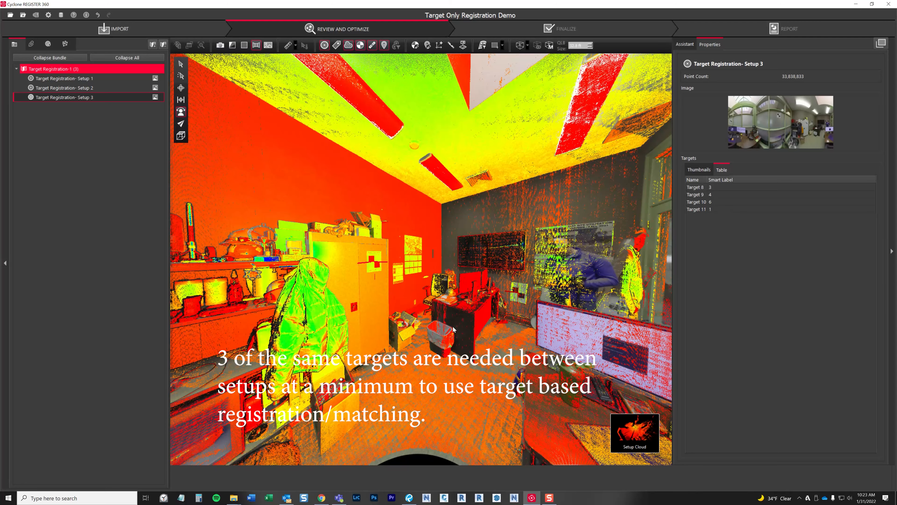
left_click_drag(502, 296, 385, 253)
scroll(447, 307, "up", 4)
scroll(379, 266, "down", 1)
scroll(418, 243, "up", 1)
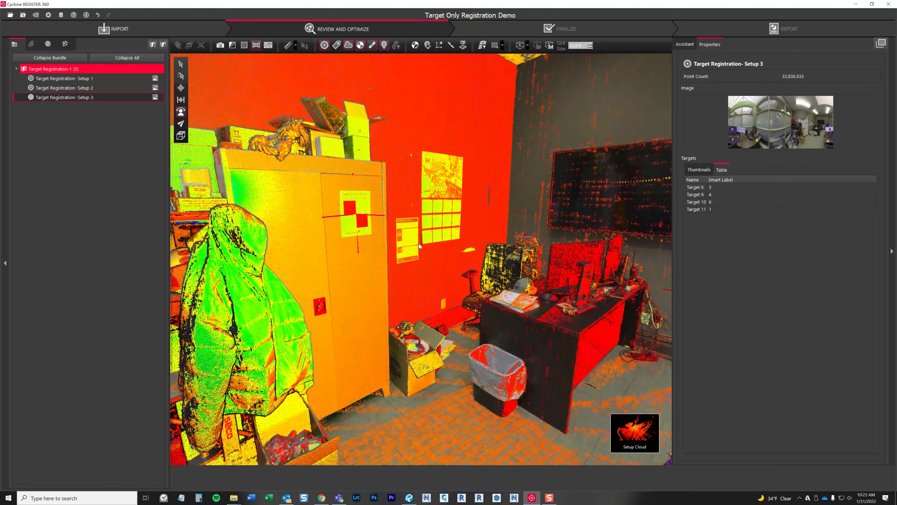
left_click_drag(426, 249, 454, 254)
scroll(418, 271, "down", 2)
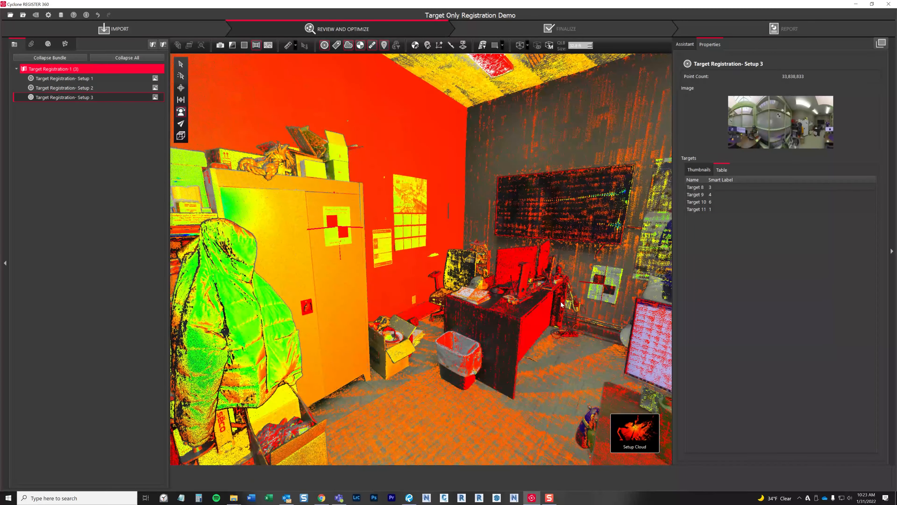
Return to the site map, select Setup 2 and open its setup cloud.
mouse_move(632, 434)
left_click(594, 432)
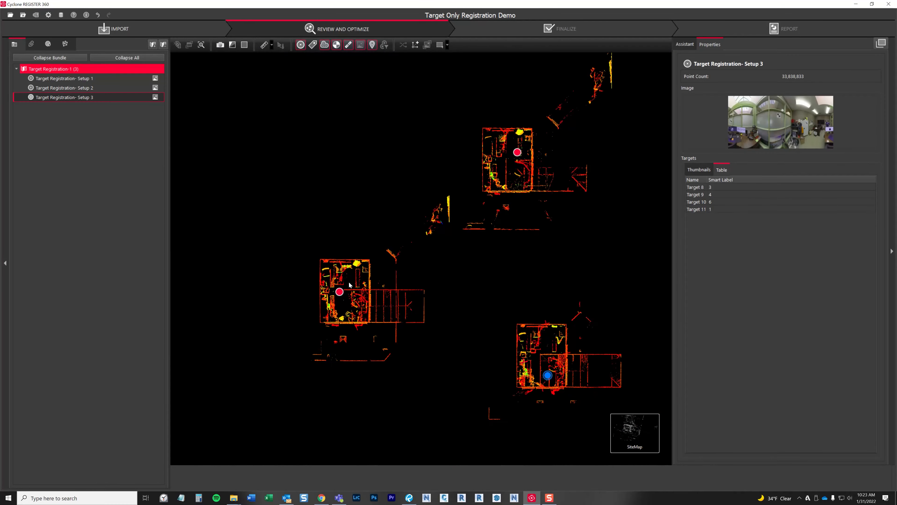
left_click(339, 292)
left_click(581, 429)
scroll(469, 209, "down", 3)
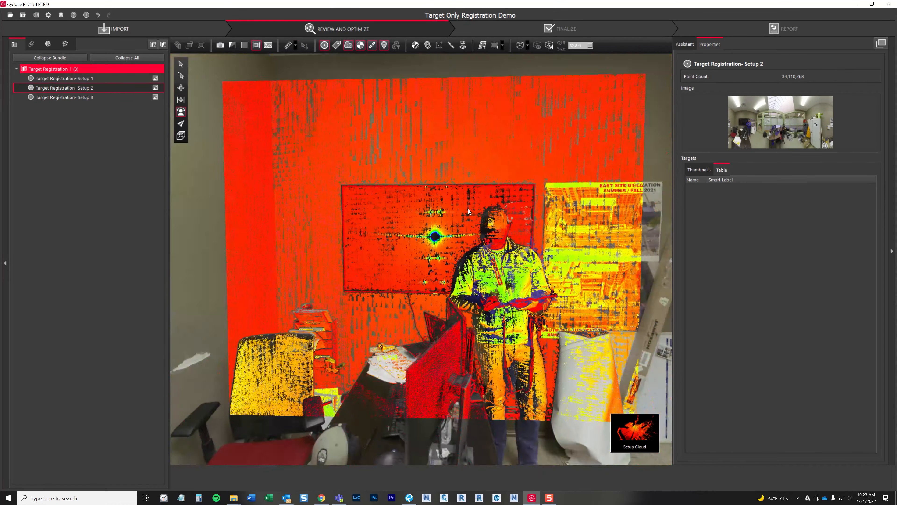
left_click_drag(468, 209, 462, 180)
mouse_move(651, 434)
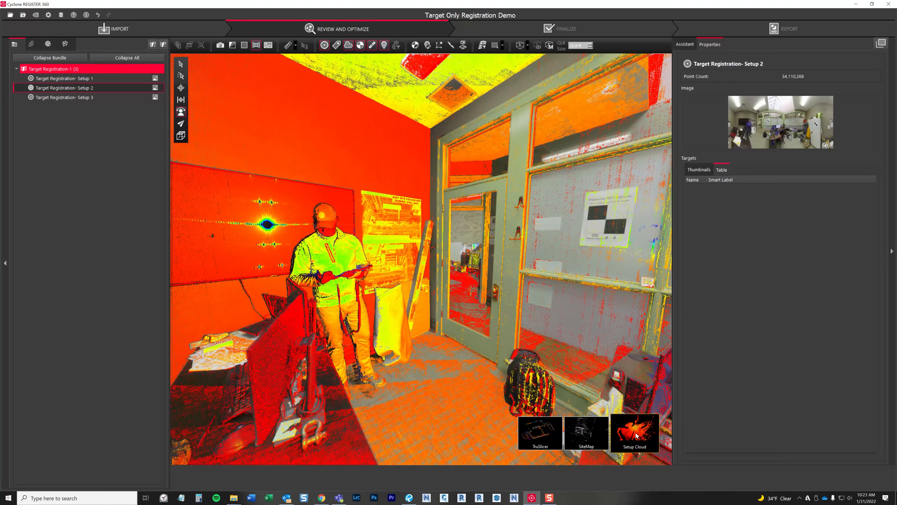
left_click(586, 433)
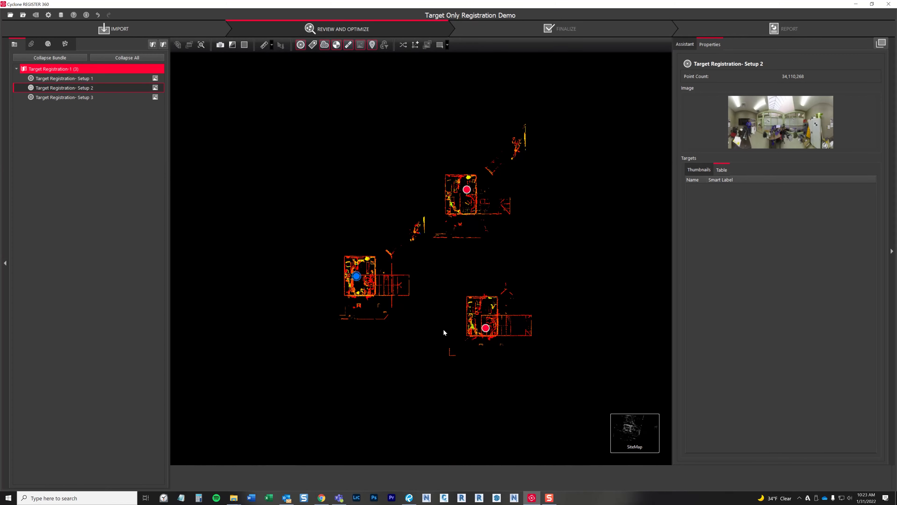
left_click(592, 431)
Bring target sheet #4 in the Setup 2 cloud into close view and start target editing.
scroll(398, 203, "down", 5)
left_click_drag(399, 203, 540, 234)
scroll(509, 244, "up", 10)
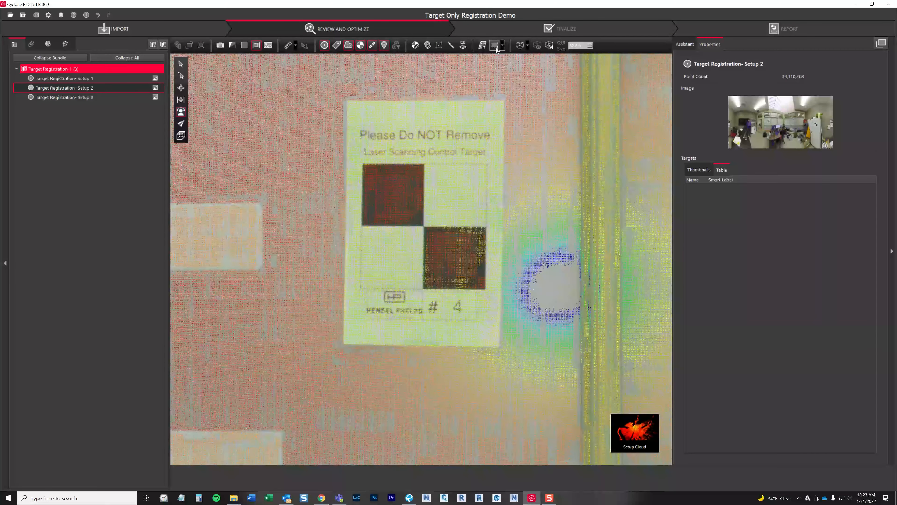
left_click(415, 45)
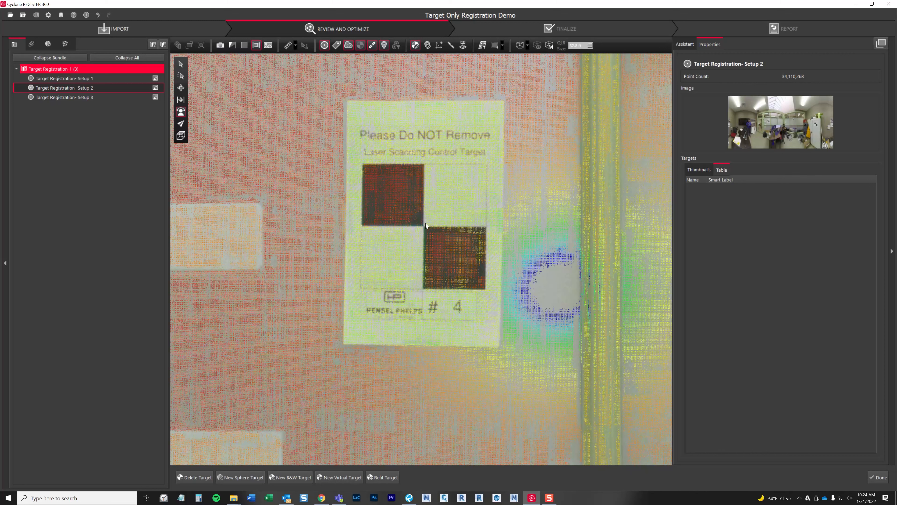
Try a virtual target on the upper white square of sheet #4, and delete it again.
left_click(344, 472)
left_click(463, 191)
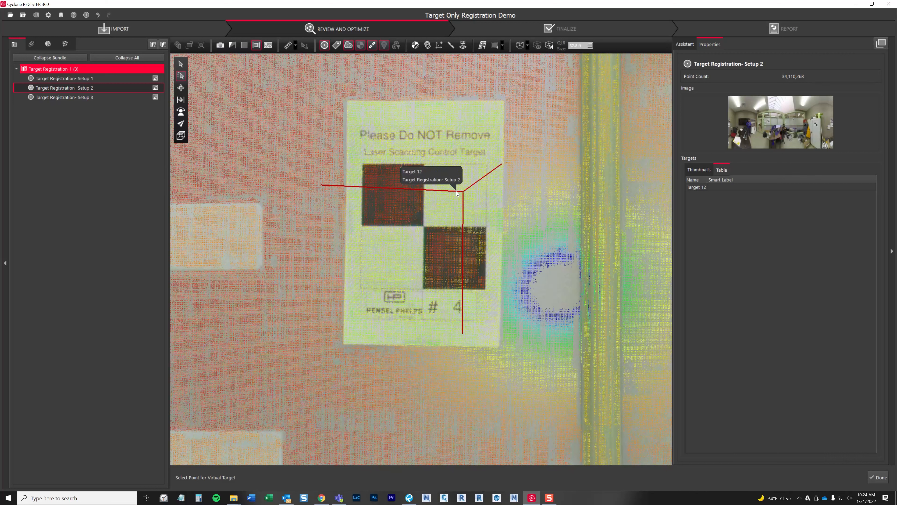
right_click(457, 191)
left_click(467, 195)
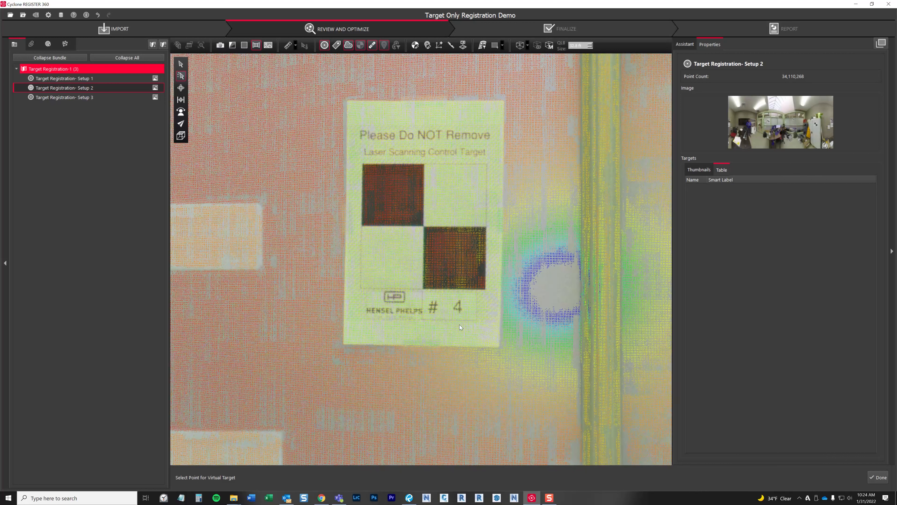
key("Escape")
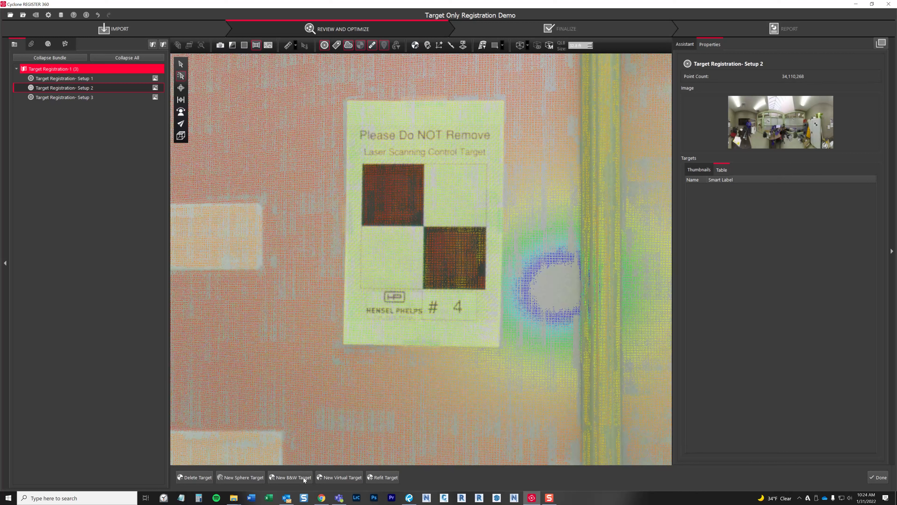
Hide the panoramic image, add a black-and-white target at the centre of sheet #4 in Setup 2, and display its thumbnail.
left_click(304, 478)
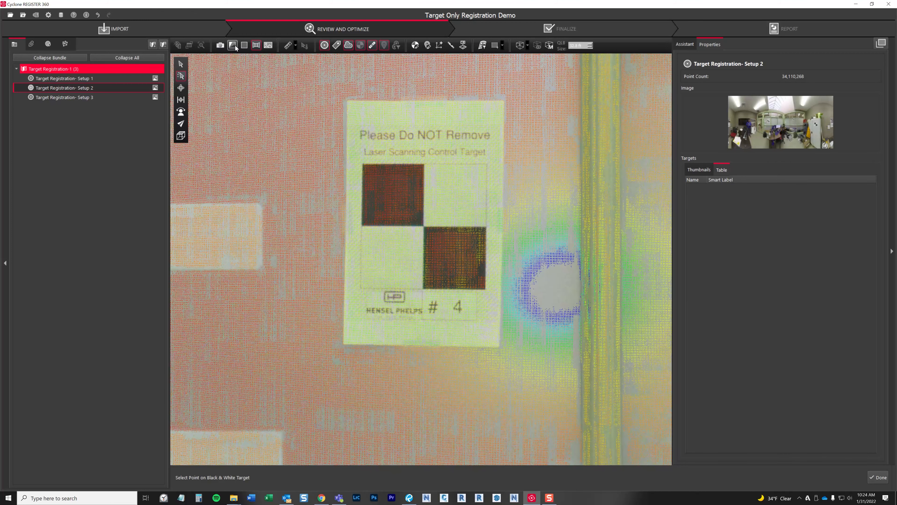
left_click(256, 45)
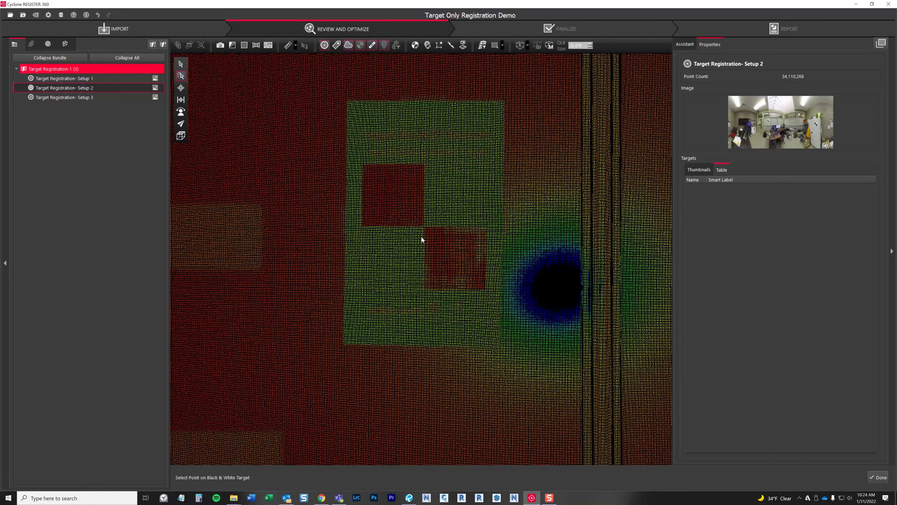
left_click(431, 222)
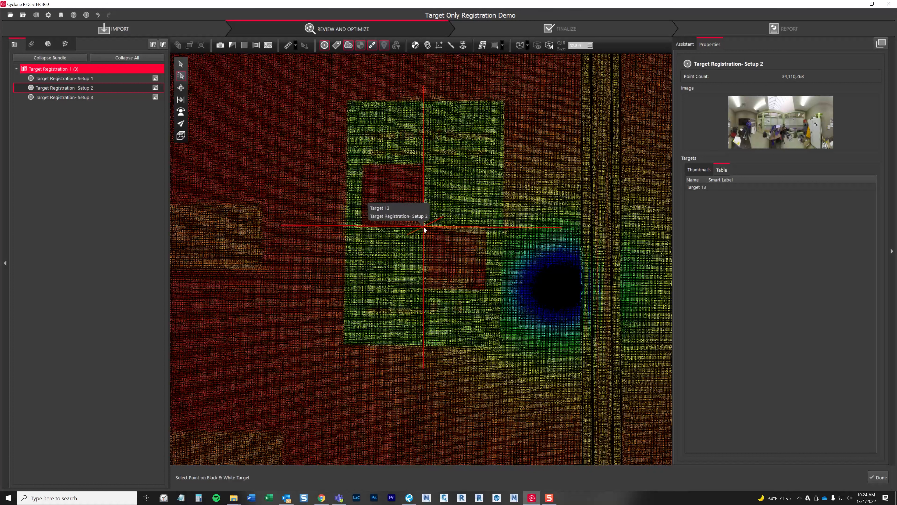
right_click(426, 238)
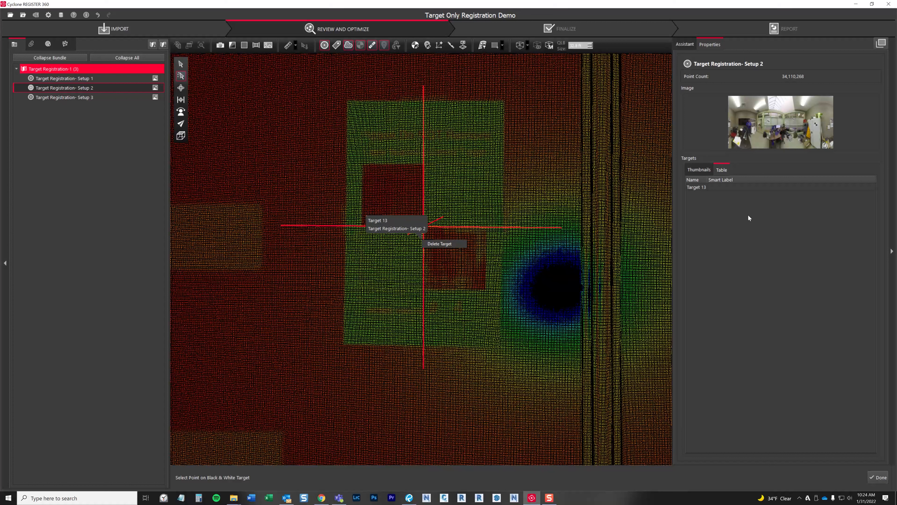
left_click(699, 170)
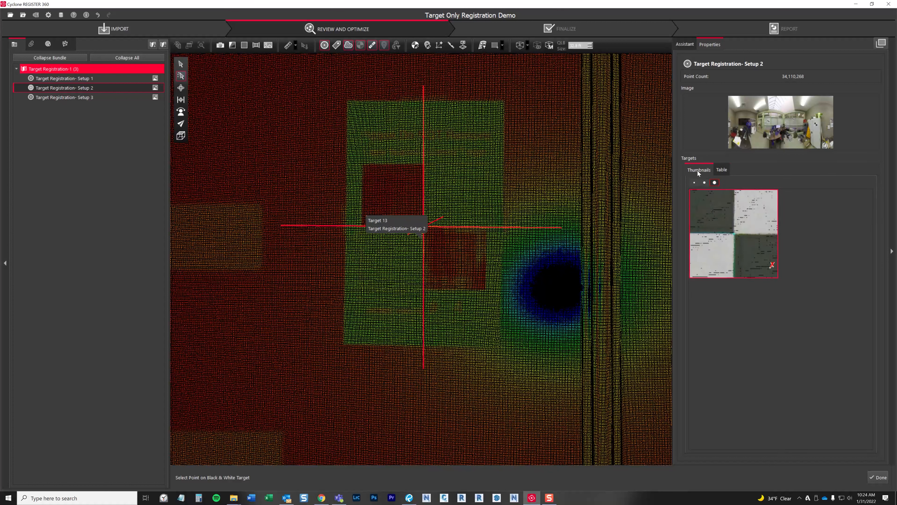
Finish placing the target on sheet #4, show the panoramic image again, and give that target the smart label 4.
left_click(734, 234)
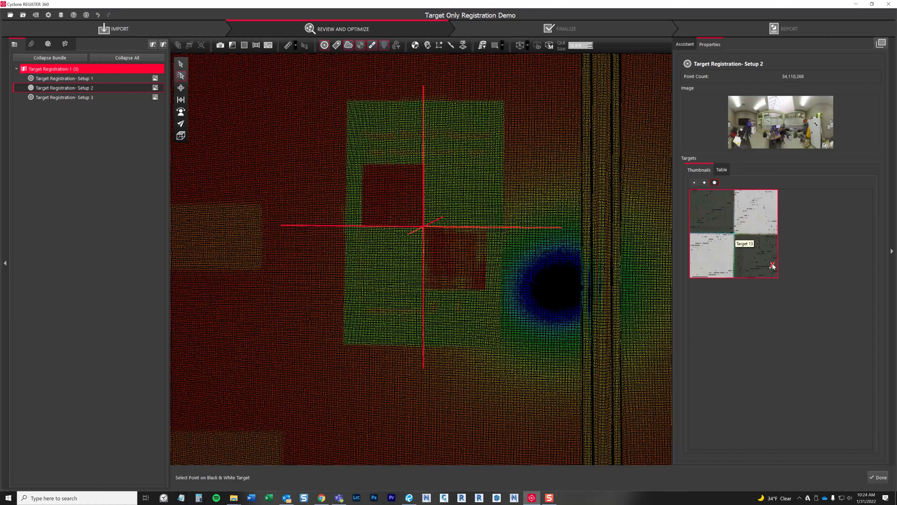
left_click(878, 477)
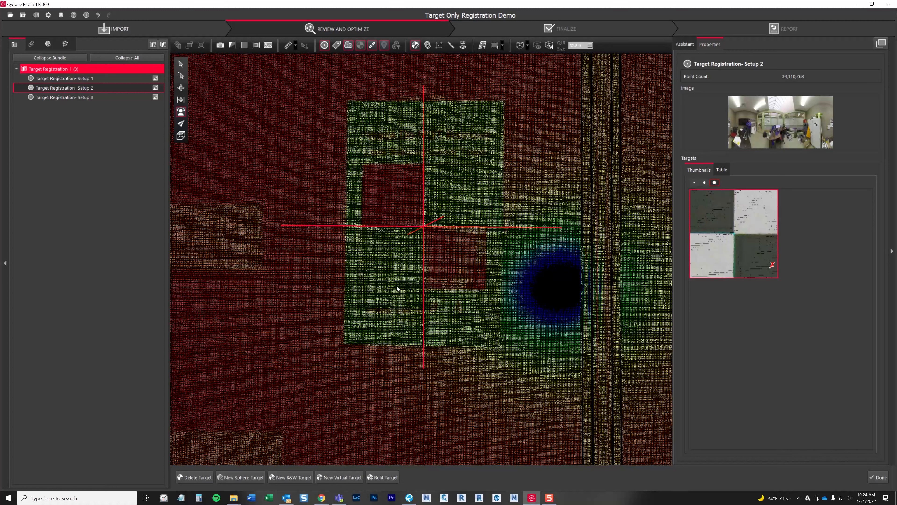
scroll(388, 298, "down", 3)
scroll(399, 298, "up", 4)
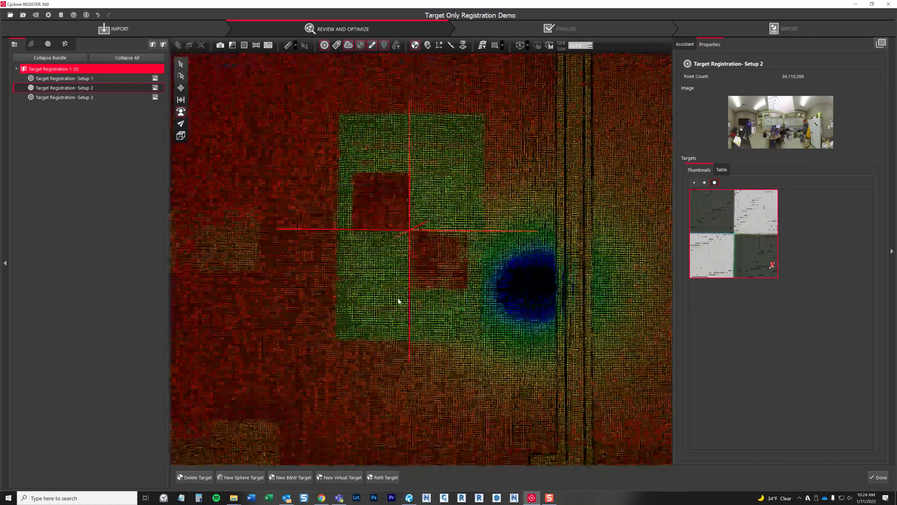
scroll(415, 284, "down", 2)
scroll(416, 284, "up", 2)
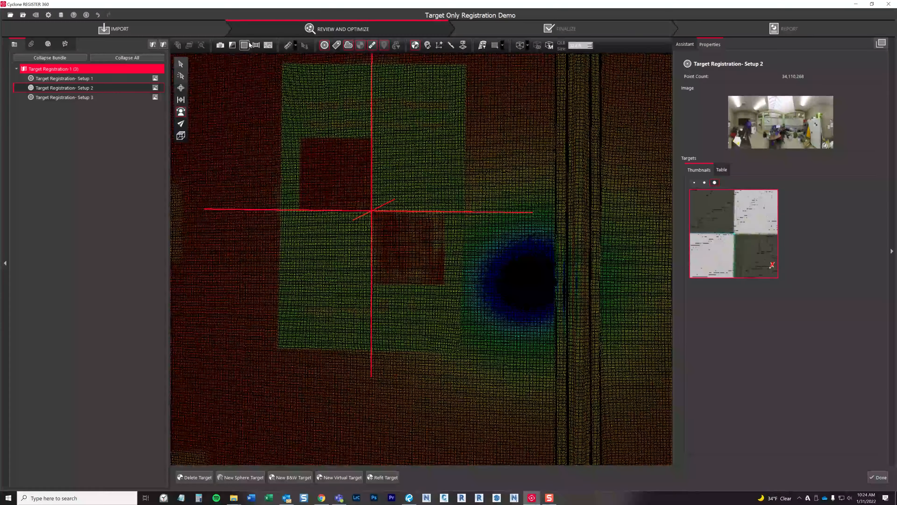
left_click(256, 44)
left_click(722, 170)
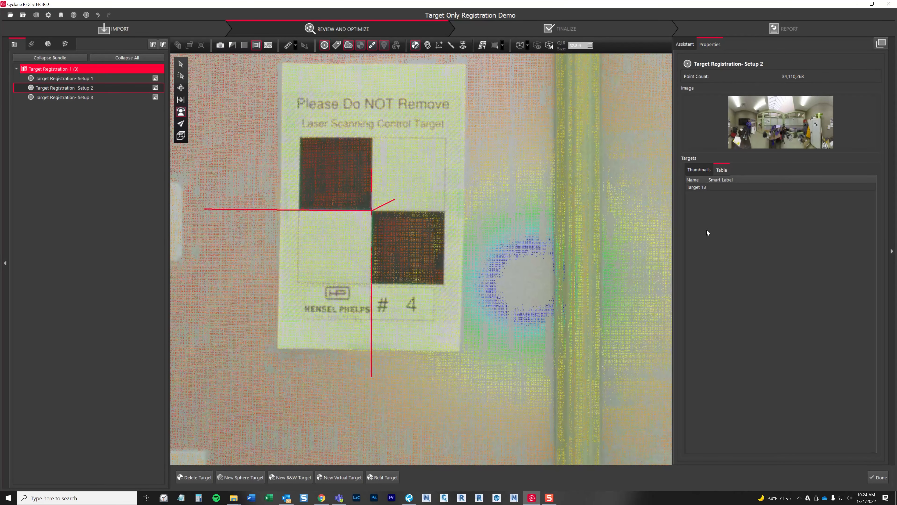
double_click(725, 187)
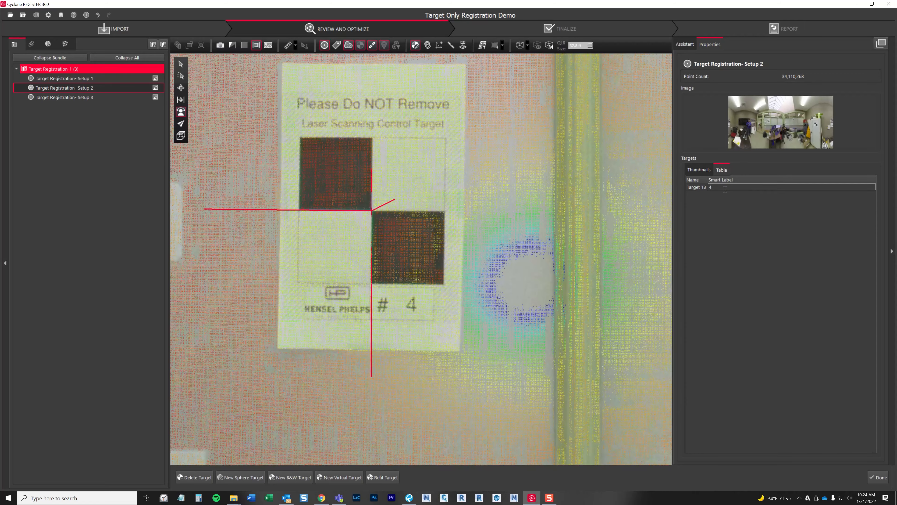
type("4")
key("Return")
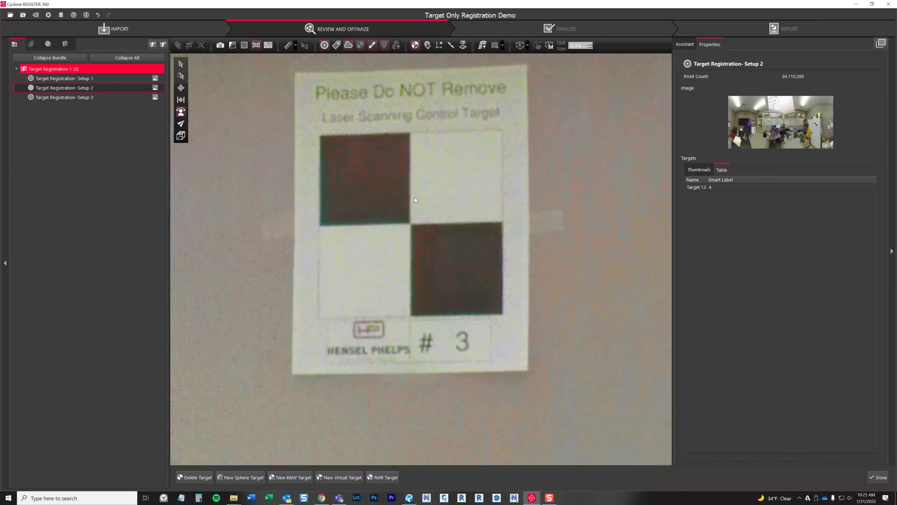
Add a black-and-white target at the centre of sheet #3 in Setup 2 and refit it at the checkerboard centre.
left_click(292, 478)
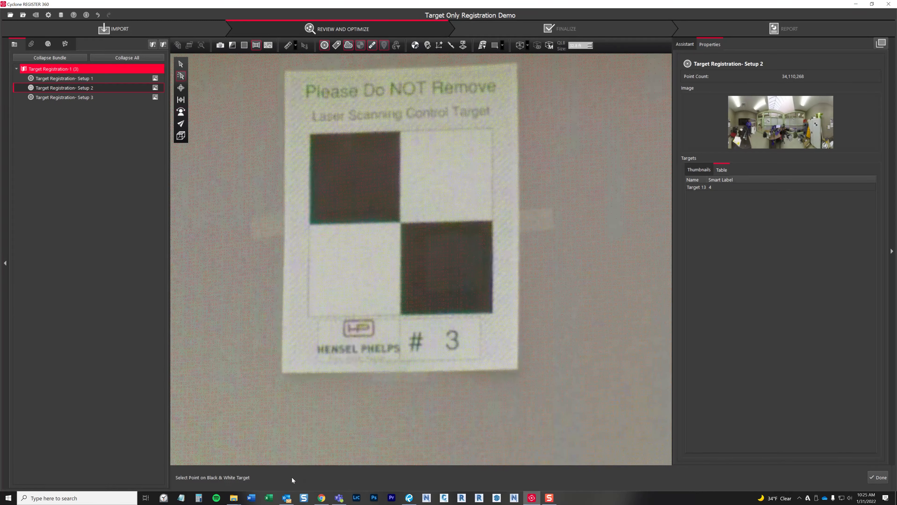
left_click(412, 215)
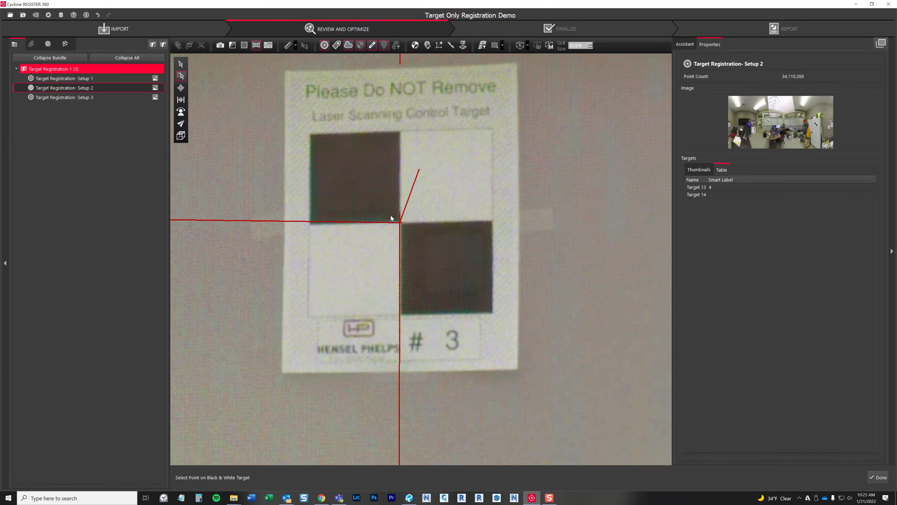
right_click(401, 222)
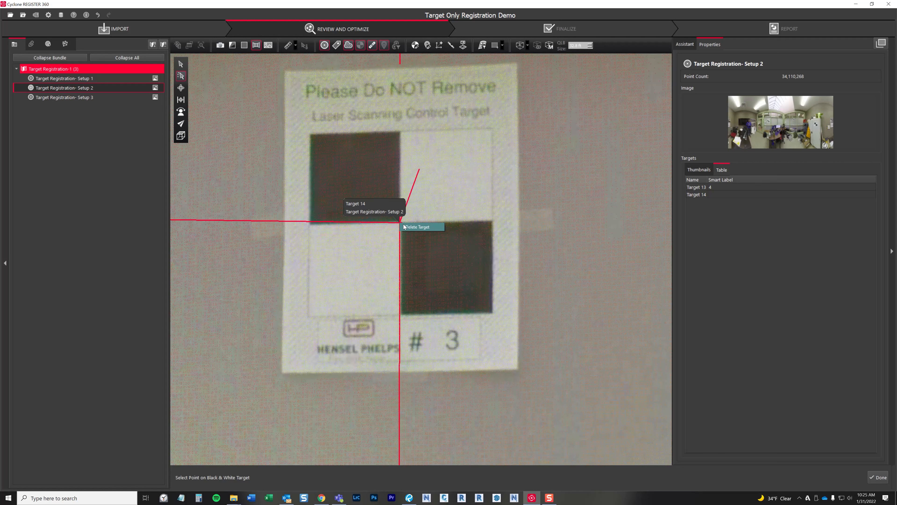
left_click(876, 479)
left_click(385, 479)
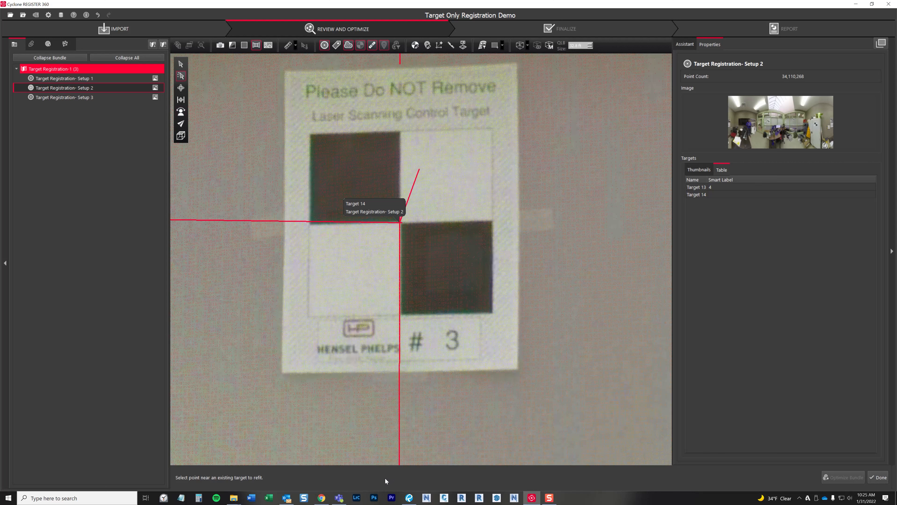
left_click(401, 223)
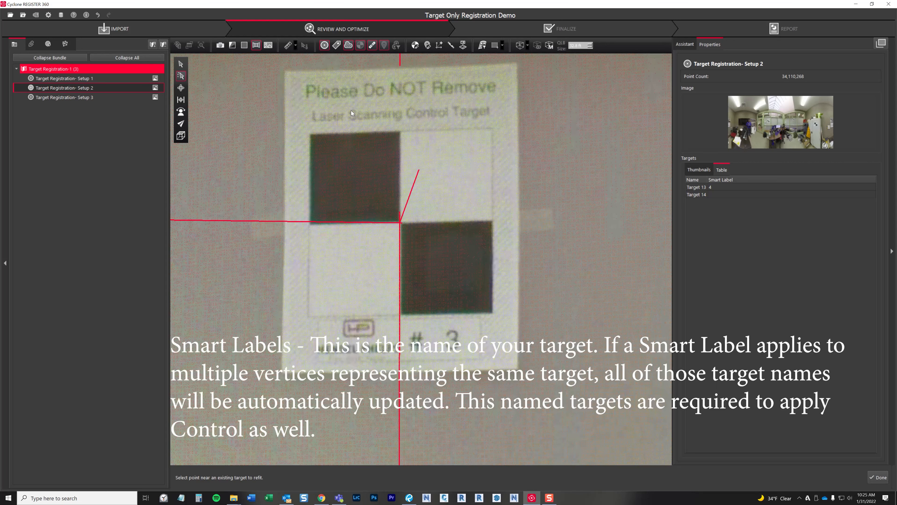
left_click(879, 477)
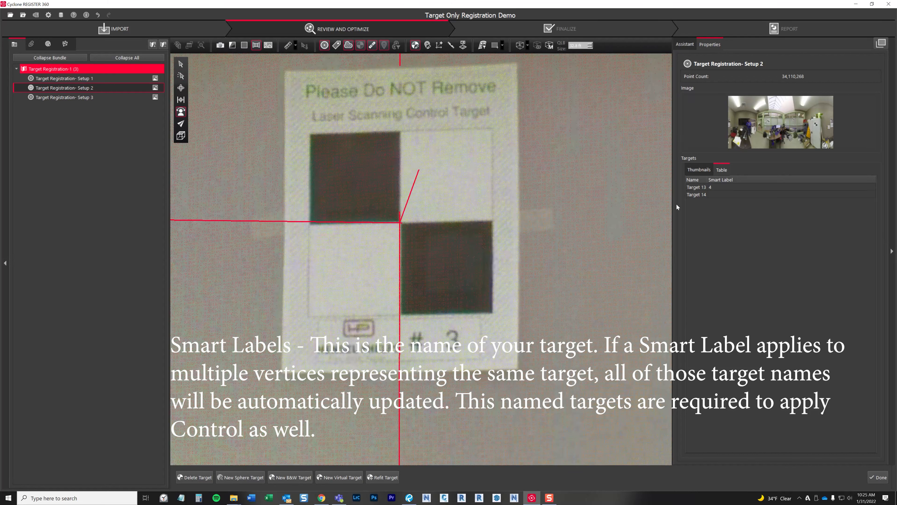
Give the target on sheet #3 in Setup 2 the smart label 3.
double_click(734, 194)
type("3")
key("Return")
Add a black-and-white target at the centre of sheet #1 in Setup 2 and give it the smart label 1.
scroll(455, 240, "down", 10)
scroll(456, 241, "up", 10)
mouse_move(420, 227)
left_mouse_down()
mouse_move(457, 241)
mouse_move(420, 237)
left_mouse_up()
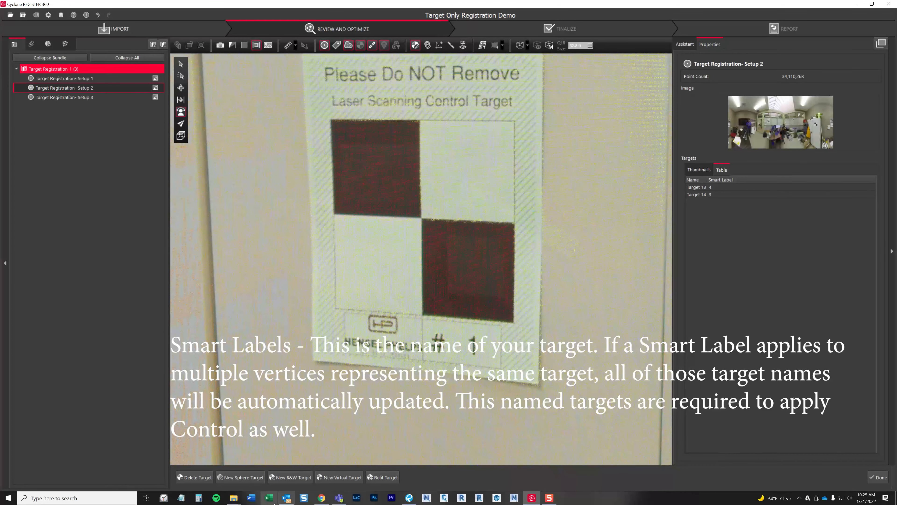
left_click(290, 477)
left_click(421, 219)
double_click(726, 201)
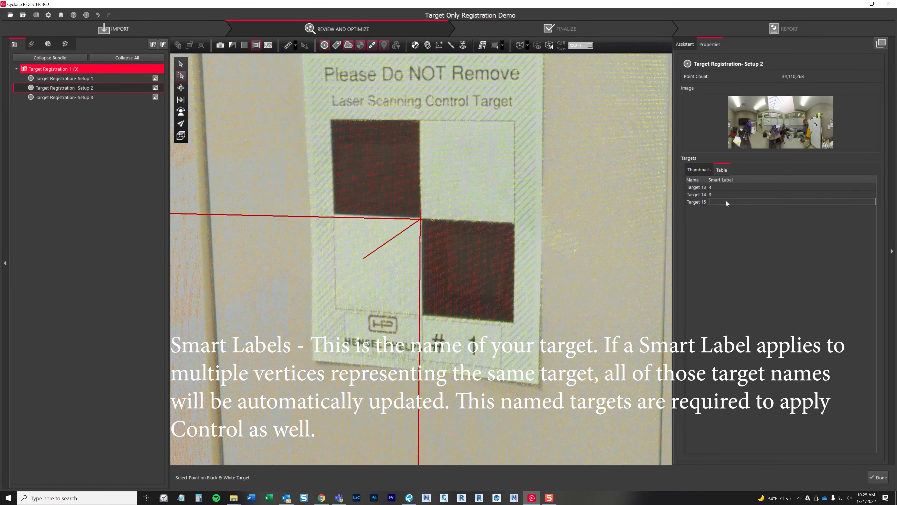
left_click(872, 480)
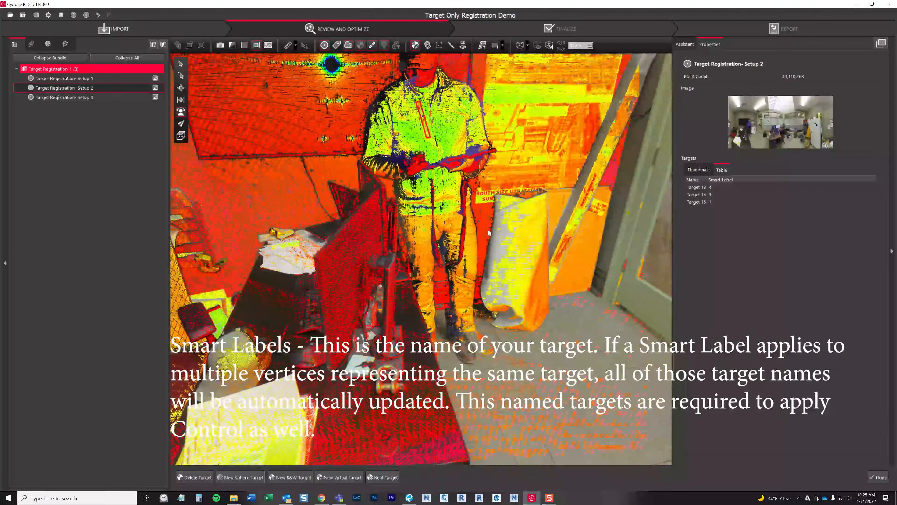
Finish target editing in Setup 2, return to the site map, select Setup 1 and open its setup cloud.
left_click_drag(490, 233, 515, 225)
scroll(515, 224, "up", 5)
scroll(465, 231, "down", 5)
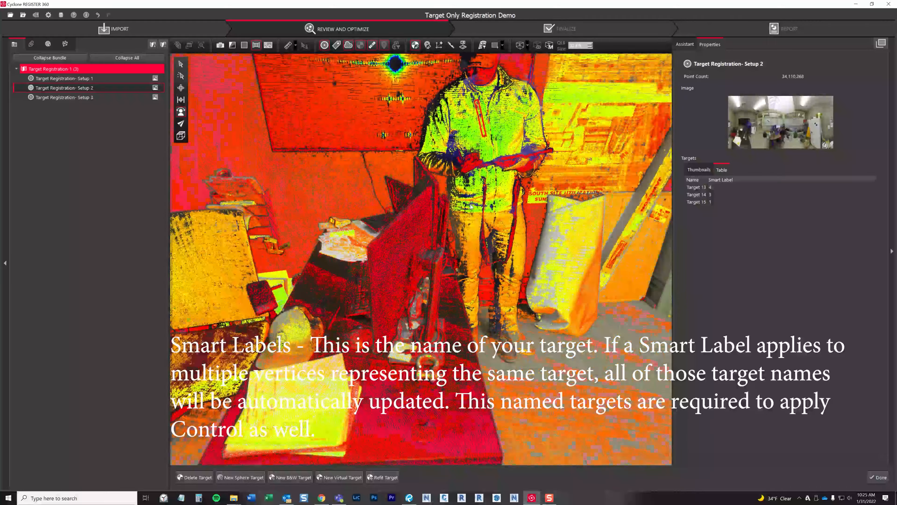
left_click_drag(471, 207, 435, 214)
scroll(472, 226, "down", 5)
left_click_drag(498, 266, 520, 307)
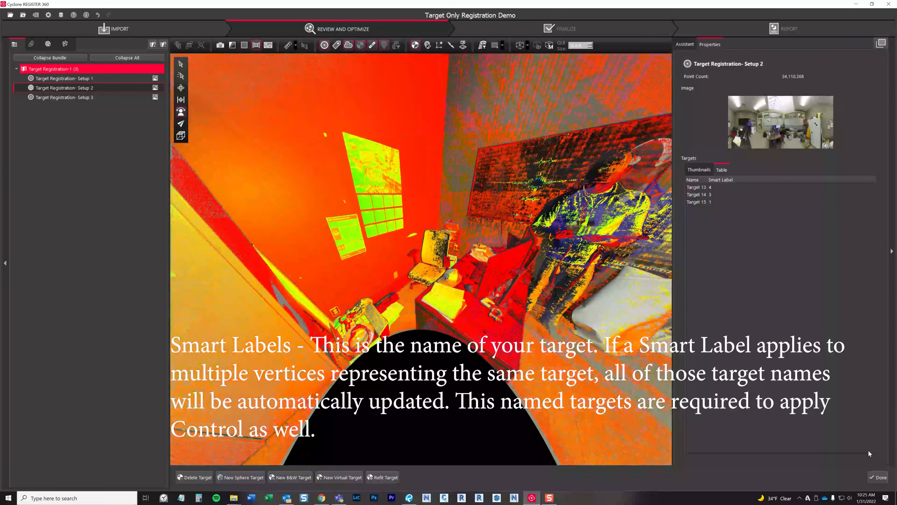
left_click(877, 476)
left_click(656, 438)
left_click(656, 439)
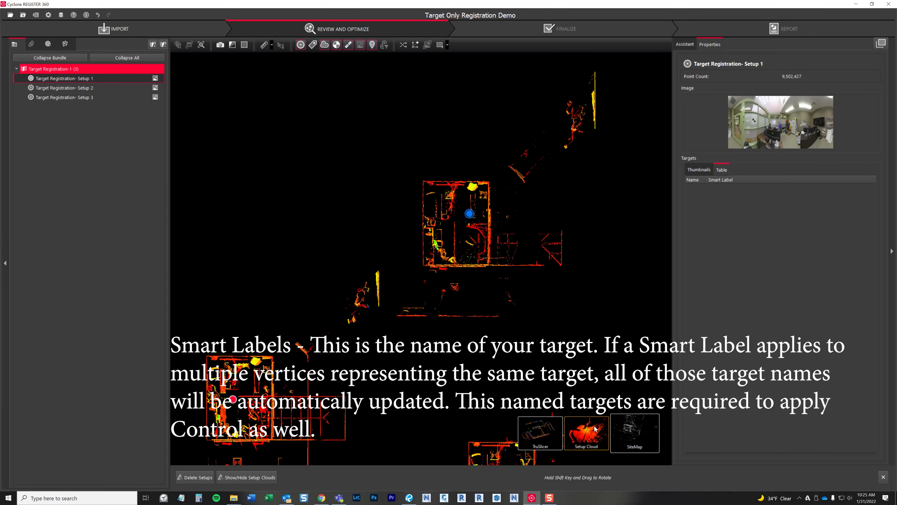
left_click(631, 434)
Start target editing in Setup 1, add a black-and-white target at the centre of sheet #6, and label it 6.
scroll(415, 295, "up", 8)
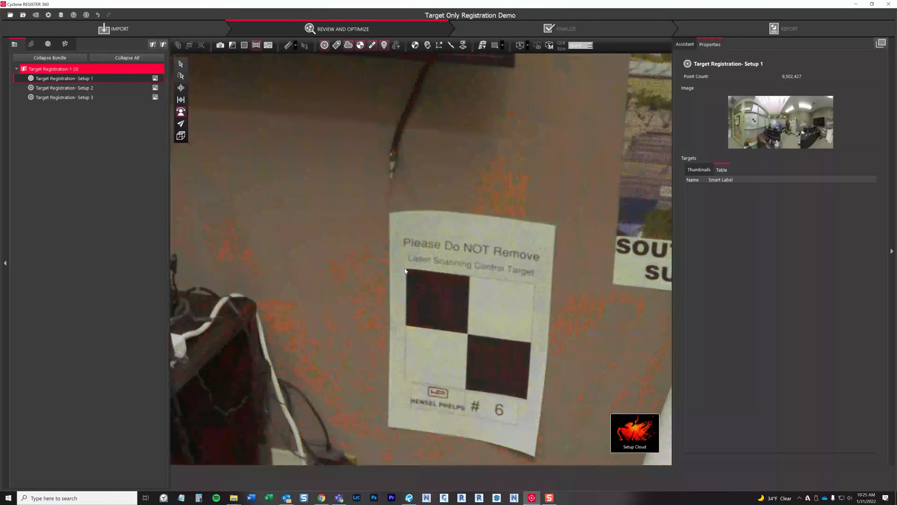
left_click_drag(414, 290, 391, 135)
scroll(395, 110, "up", 1)
left_click(416, 46)
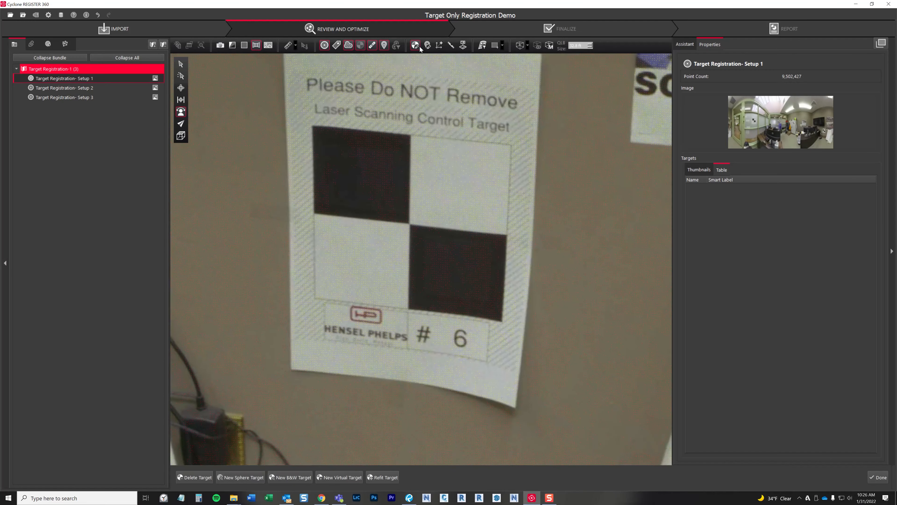
left_click(291, 477)
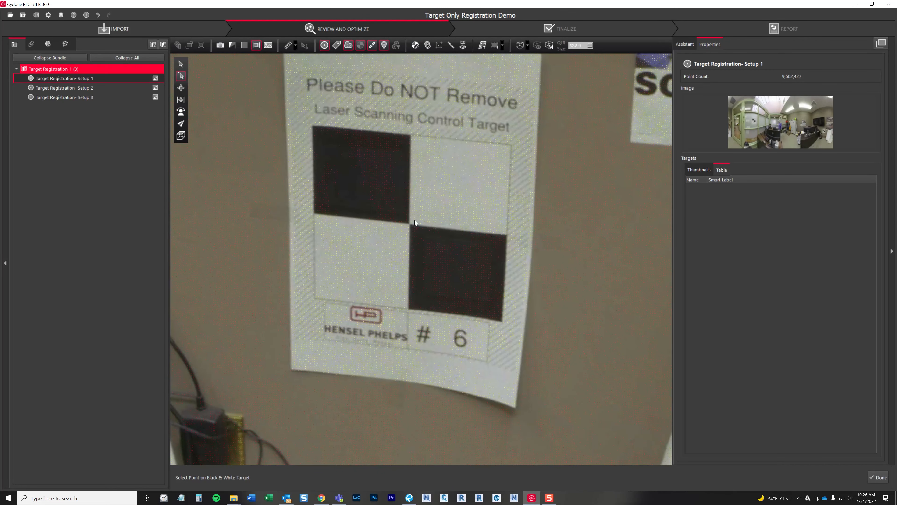
left_click(409, 226)
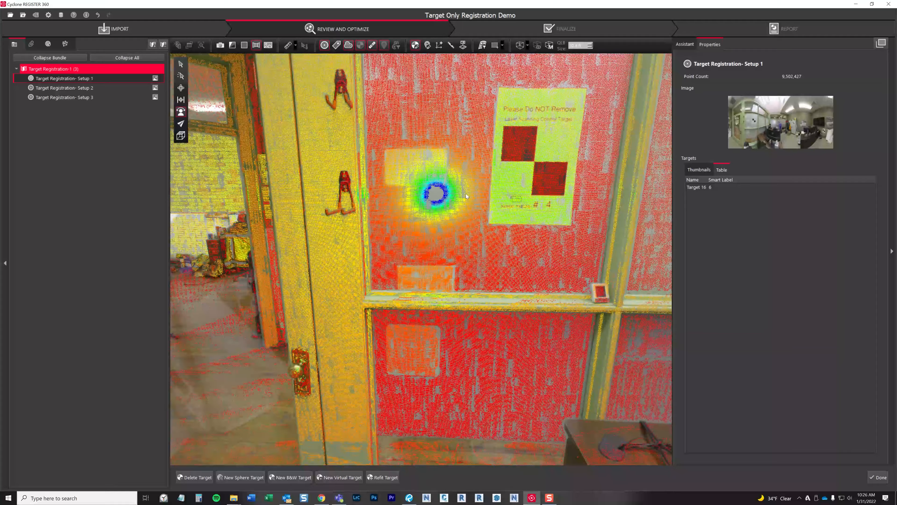
Add a black-and-white target on sheet #4 in Setup 1 and give it the smart label 4.
left_click_drag(466, 196, 365, 267)
left_click(290, 478)
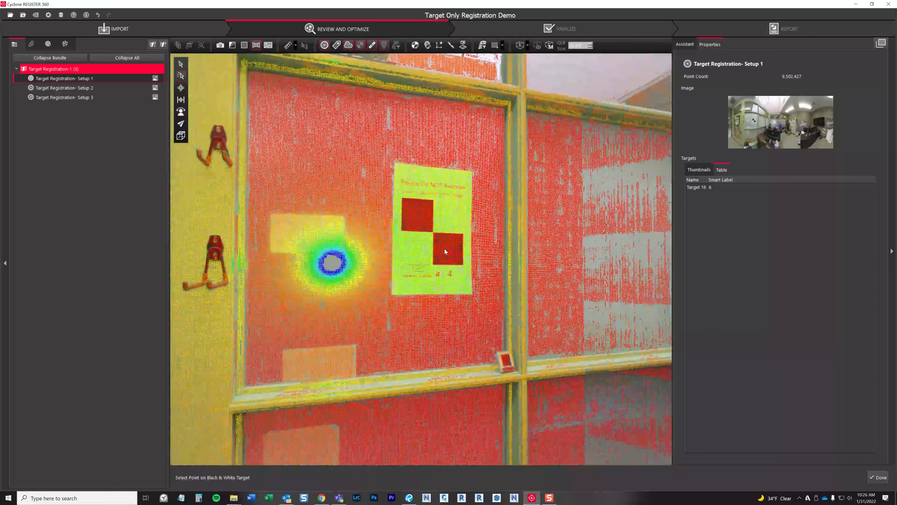
left_click(446, 250)
double_click(721, 195)
type("4")
key("Return")
left_click(613, 187)
left_click(635, 179)
key("Delete")
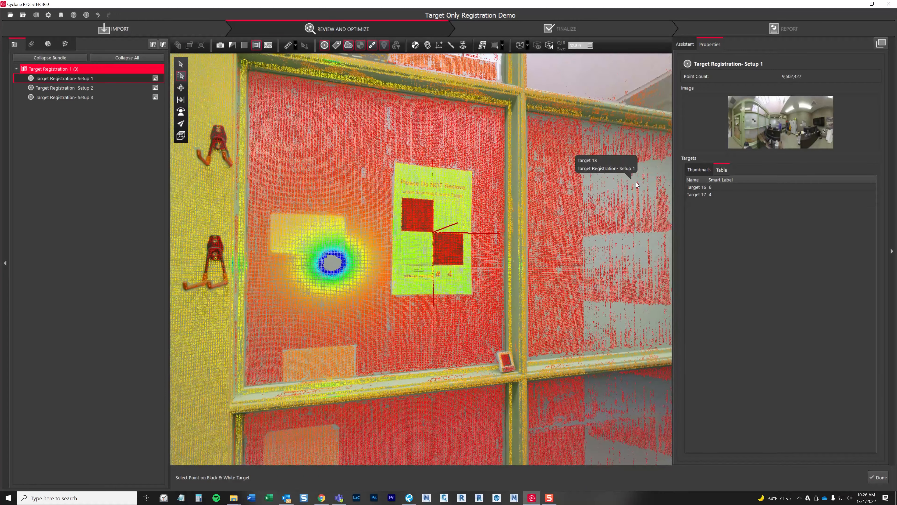
Add a black-and-white target at the centre of sheet #3 in Setup 1 and give it the smart label 3.
key("Escape")
scroll(614, 247, "down", 10)
left_click_drag(615, 247, 459, 268)
left_click_drag(613, 300, 463, 312)
scroll(424, 254, "up", 10)
left_click(344, 477)
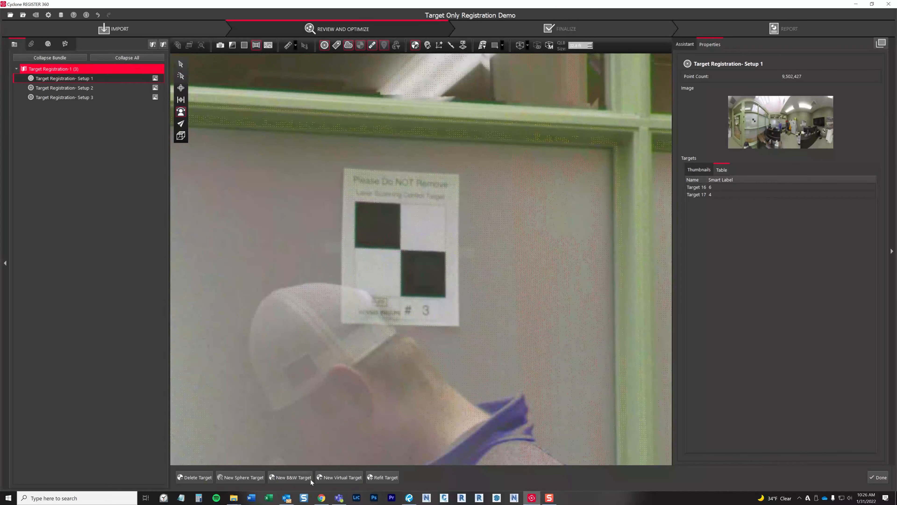
left_click(400, 250)
left_click(879, 478)
Add a black-and-white target on sheet #1 in Setup 1, give it the smart label 1, and finish target editing.
scroll(601, 301, "down", 10)
scroll(470, 303, "up", 8)
left_click(290, 477)
left_click(492, 287)
double_click(722, 209)
type("1")
key("Return")
left_click(877, 478)
left_click(877, 478)
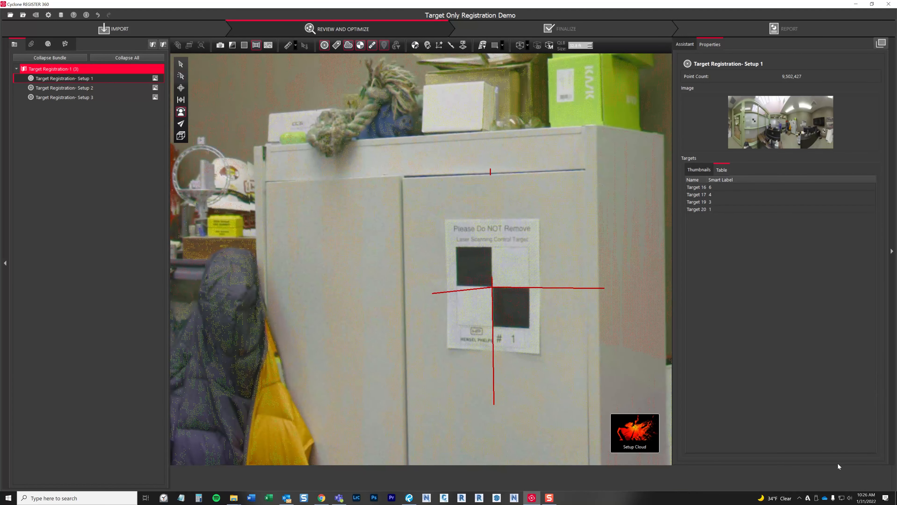
Return to the site map and select Setup 2 together with Setup 1.
mouse_move(635, 433)
left_click(585, 429)
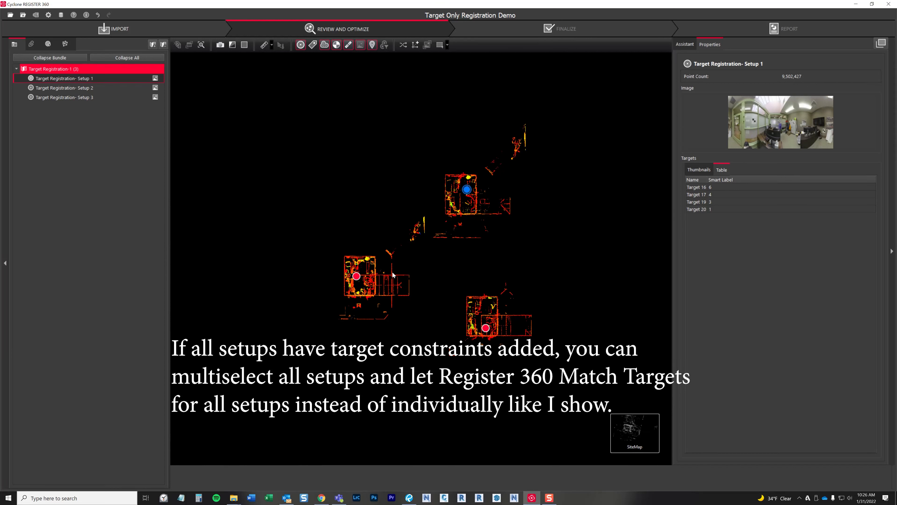
left_click(357, 276, "ctrl")
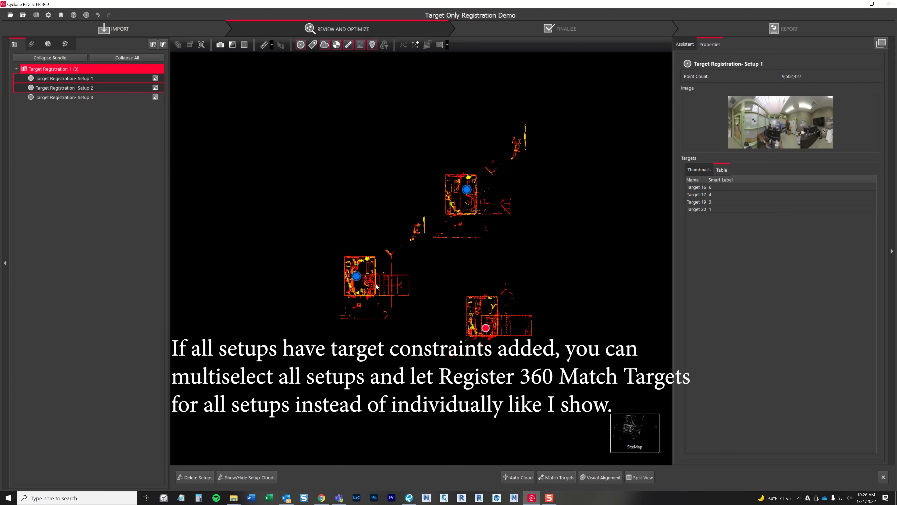
Try visual alignment of Setup 1 and Setup 2.
left_click(593, 478)
left_click_drag(333, 336, 373, 260)
left_click(877, 478)
Match the targets between Setup 1 and Setup 2.
left_click(565, 478)
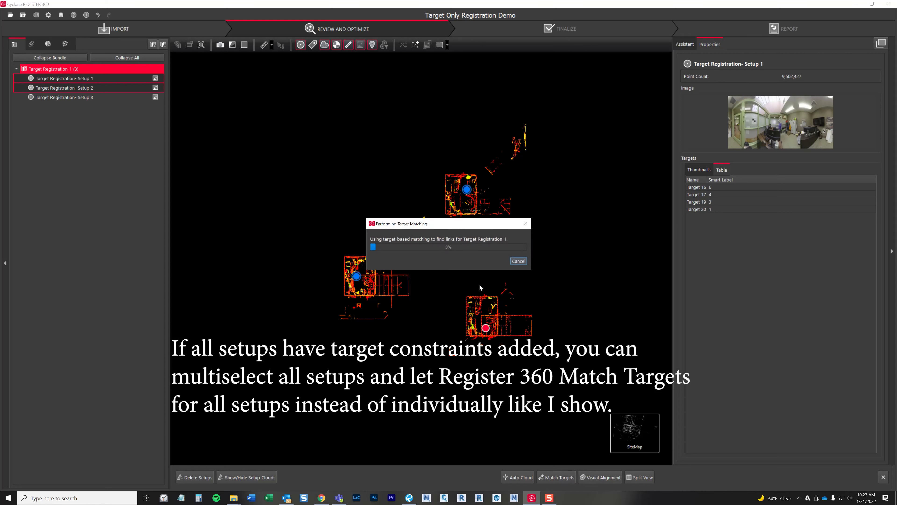